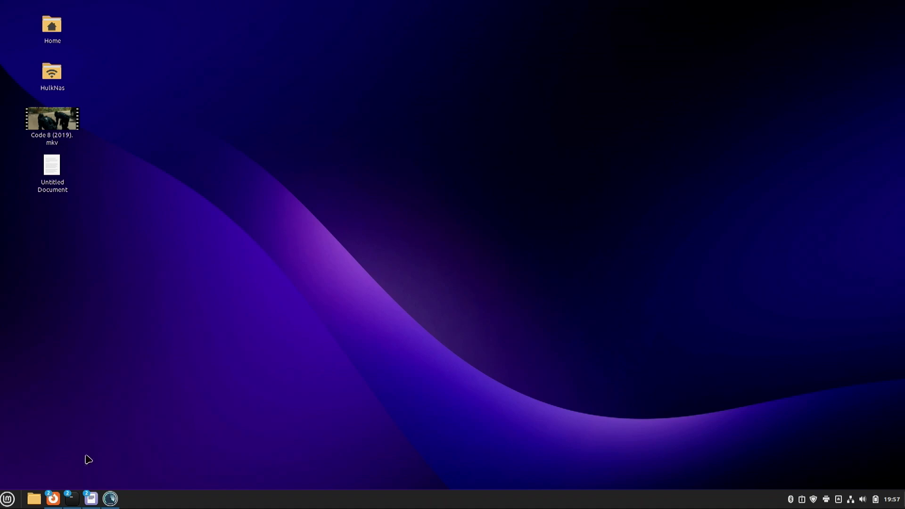
Check the server address 192.168.1.188 on the TrueNAS dashboard in Firefox and minimise the browser
mouse_move(52, 500)
click(163, 458)
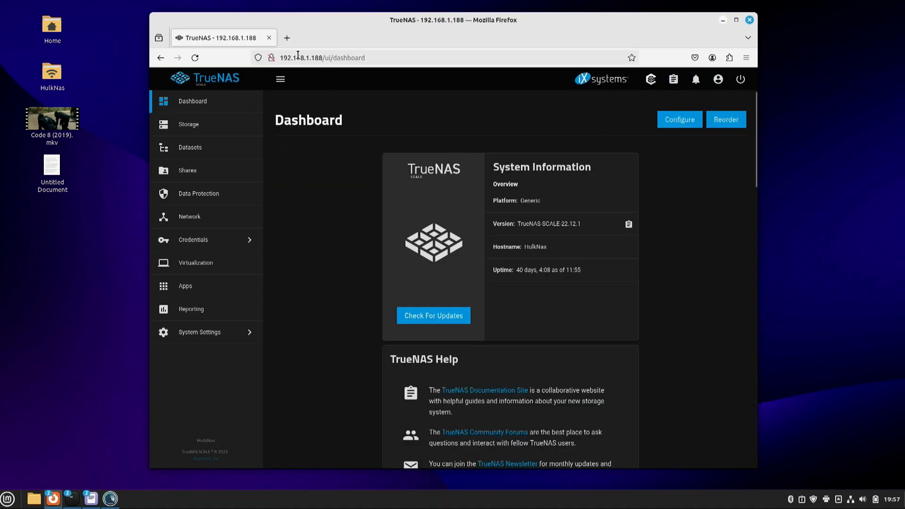
drag(282, 57, 325, 55)
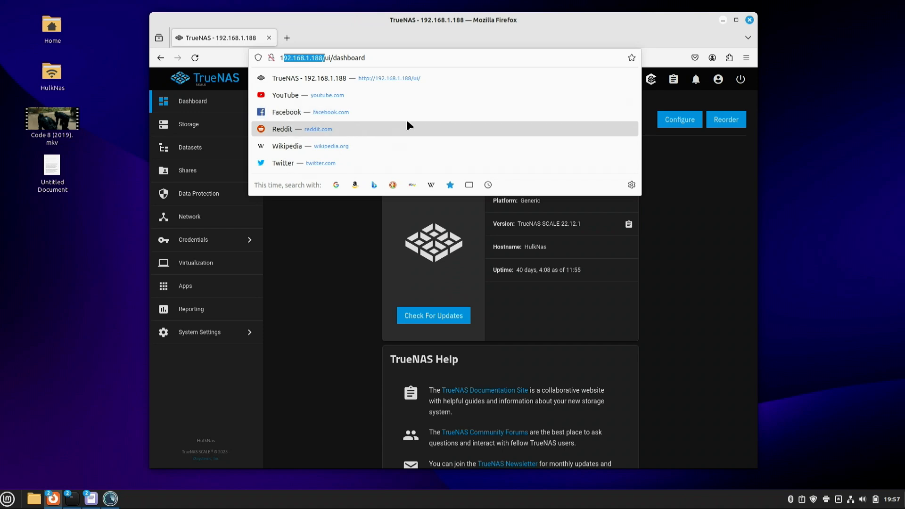
click(692, 263)
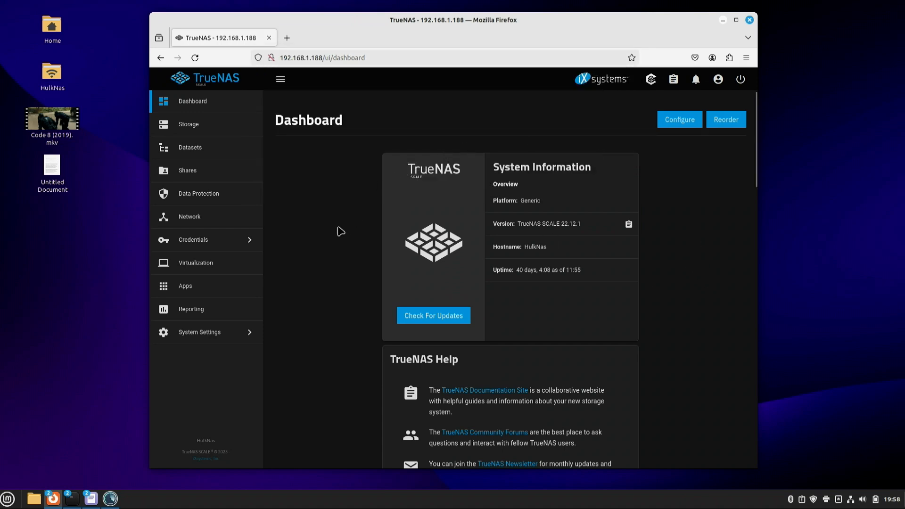
click(722, 19)
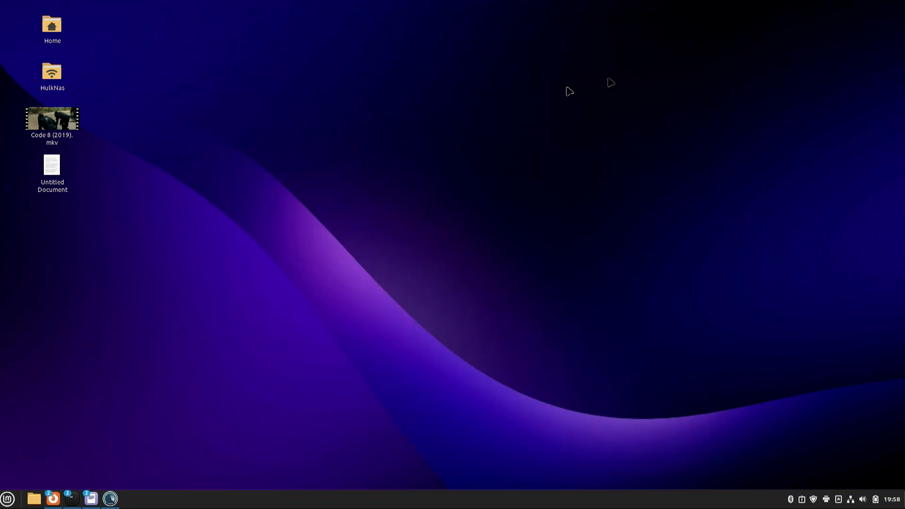
Open the TEST y folder inside the HulkNas mount and move its window aside to make room for a second one
double_click(52, 77)
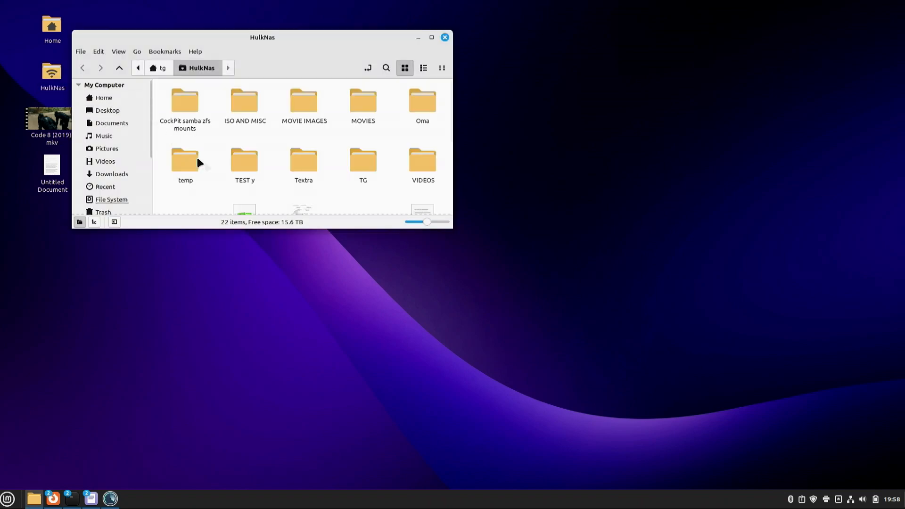
double_click(235, 157)
drag(322, 36, 722, 9)
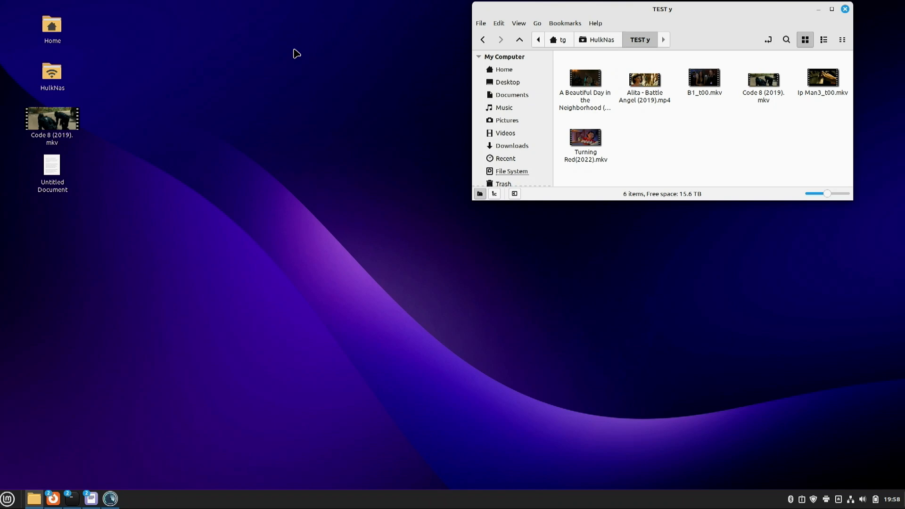
Open a second file window from Home, place it beside the first, and browse to the network location smb://192.168.1.188/
double_click(52, 26)
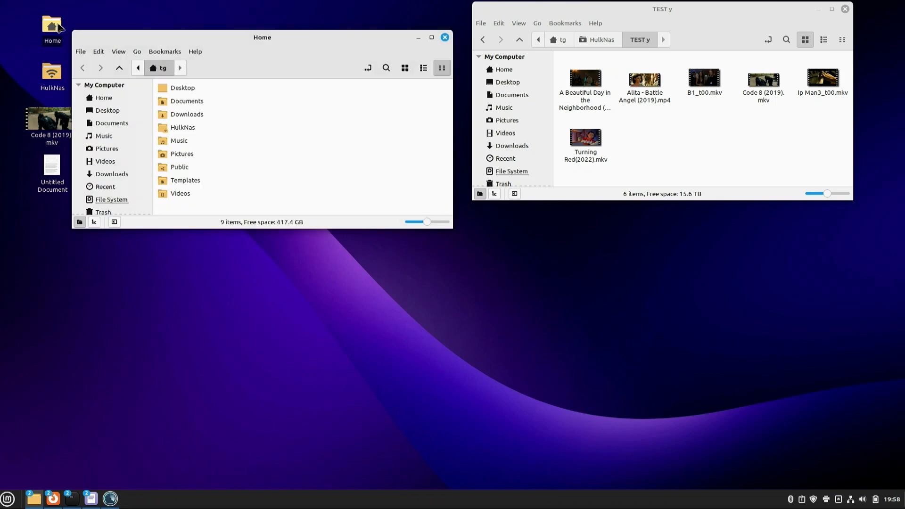
drag(199, 36, 211, 10)
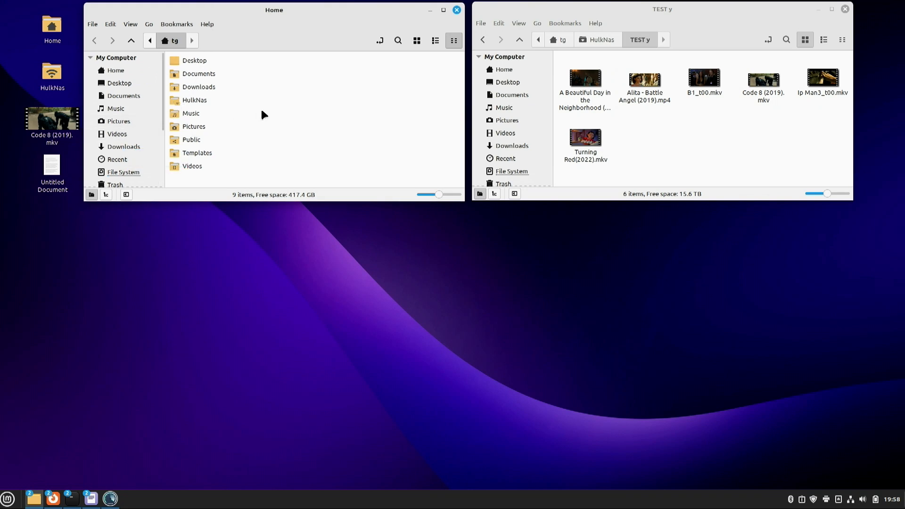
scroll(148, 113, down, 4)
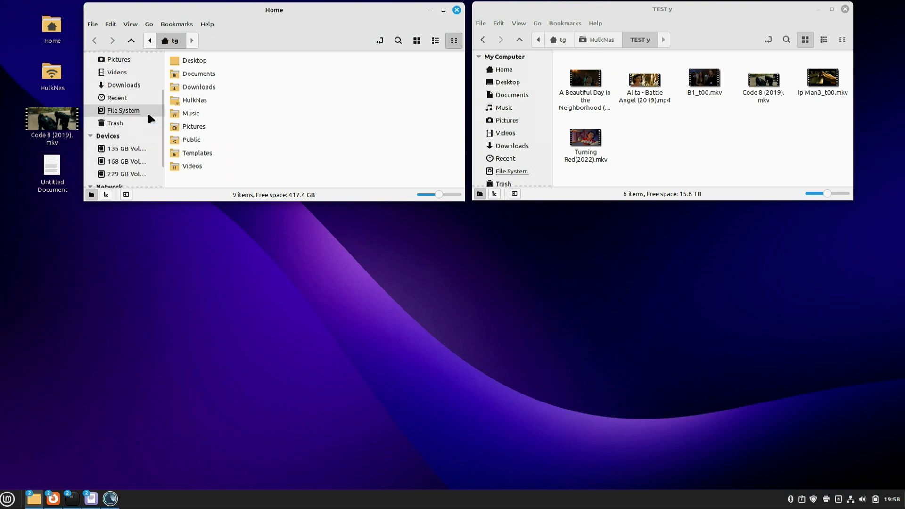
click(117, 178)
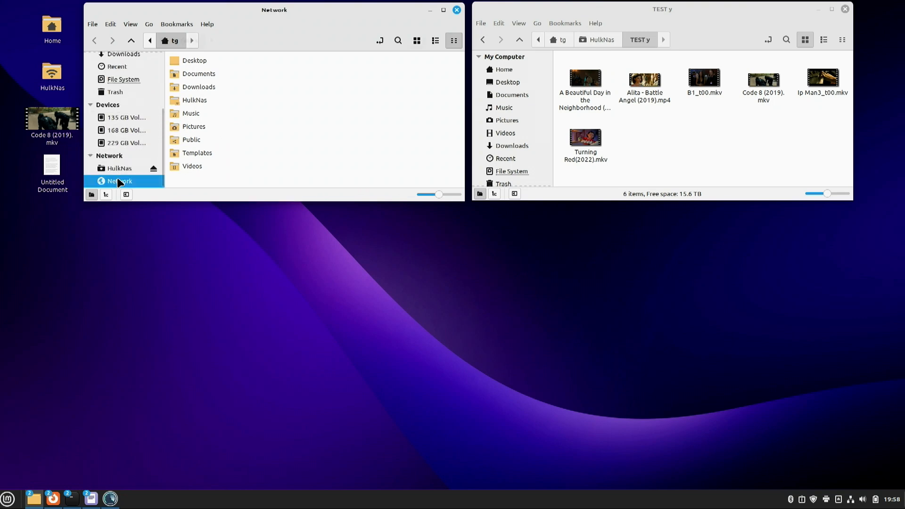
click(379, 41)
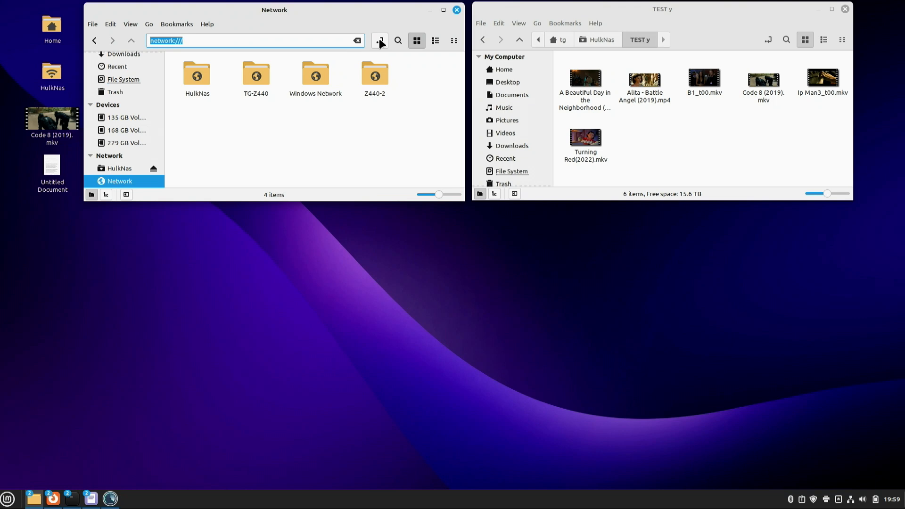
text(smb://192.168.1.18)
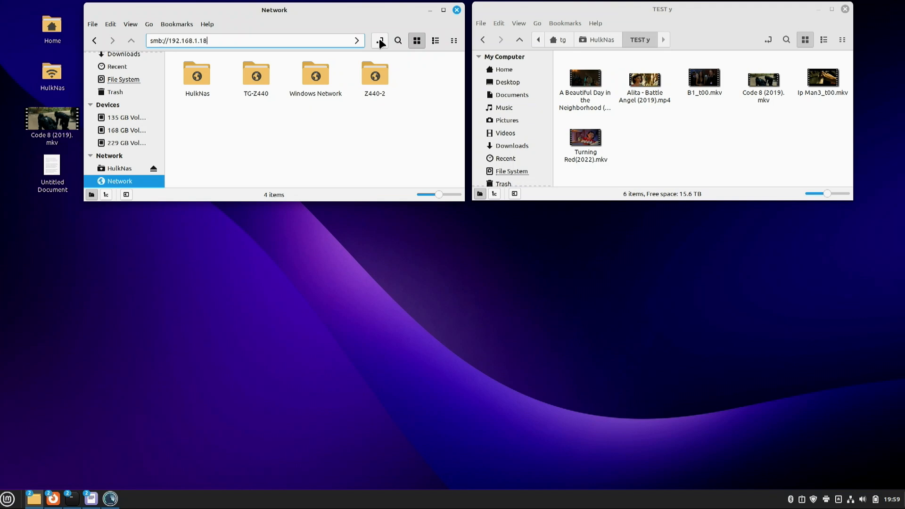
text(8/)
key(Return)
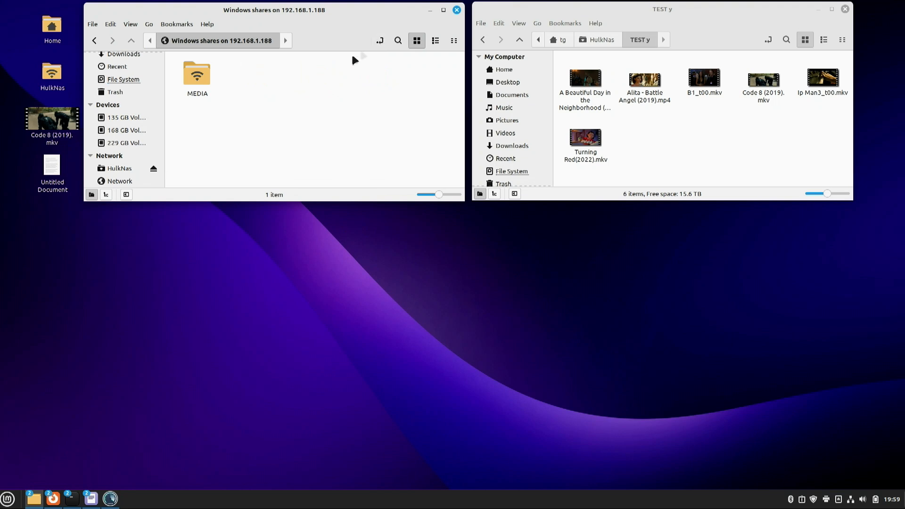
Connect to the MEDIA share as a registered user with the account password, choosing to forget the password immediately
double_click(198, 78)
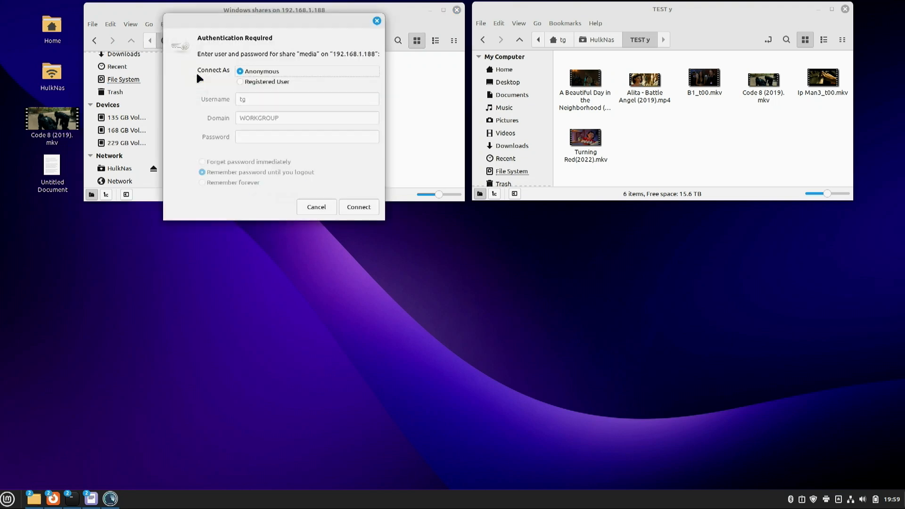
click(270, 136)
text(••••••)
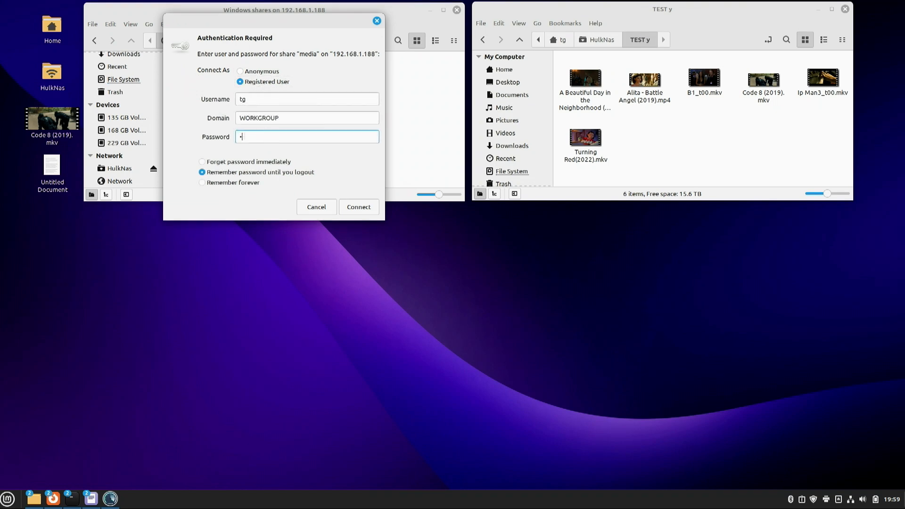
text(••)
click(243, 162)
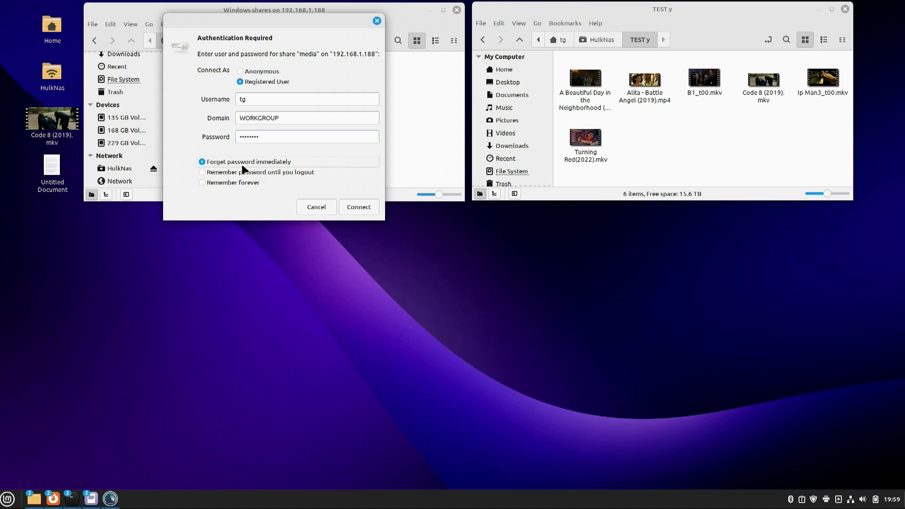
click(353, 206)
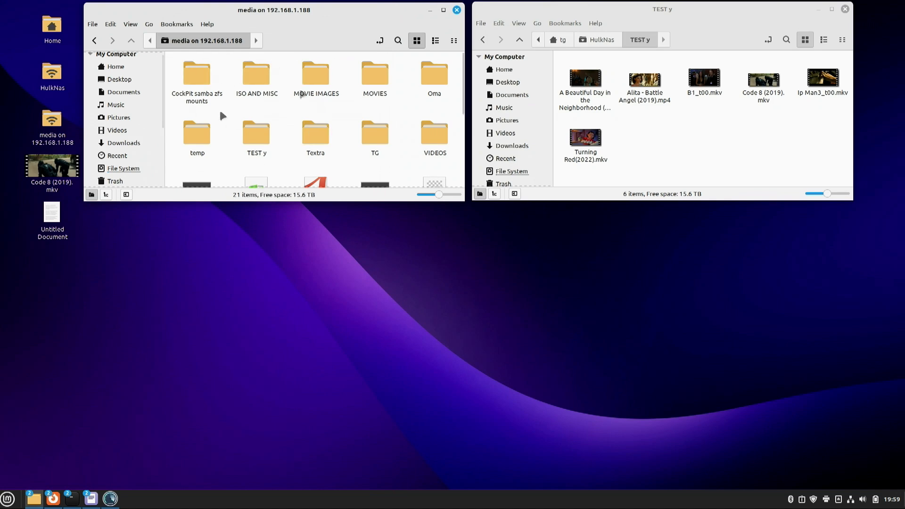
Open the TEST y folder on the media share and widen the sidebar to show the full network mount names
double_click(250, 132)
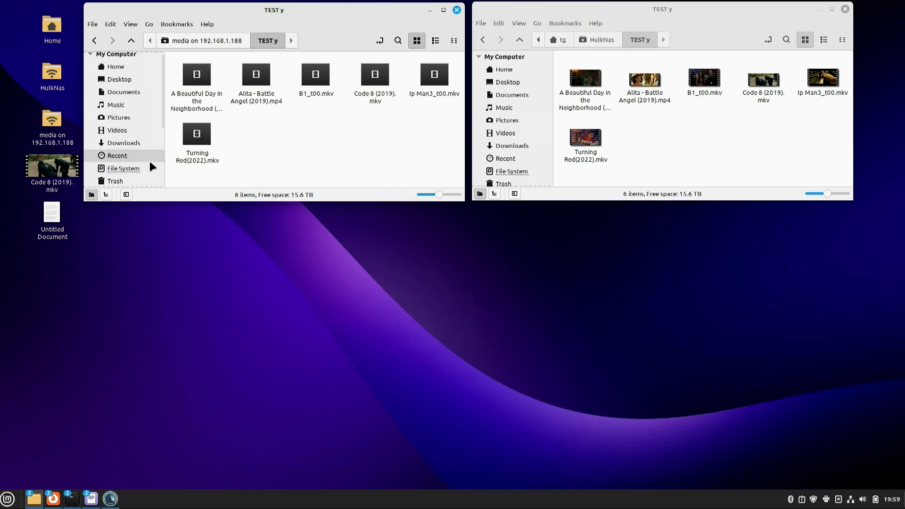
scroll(150, 163, down, 4)
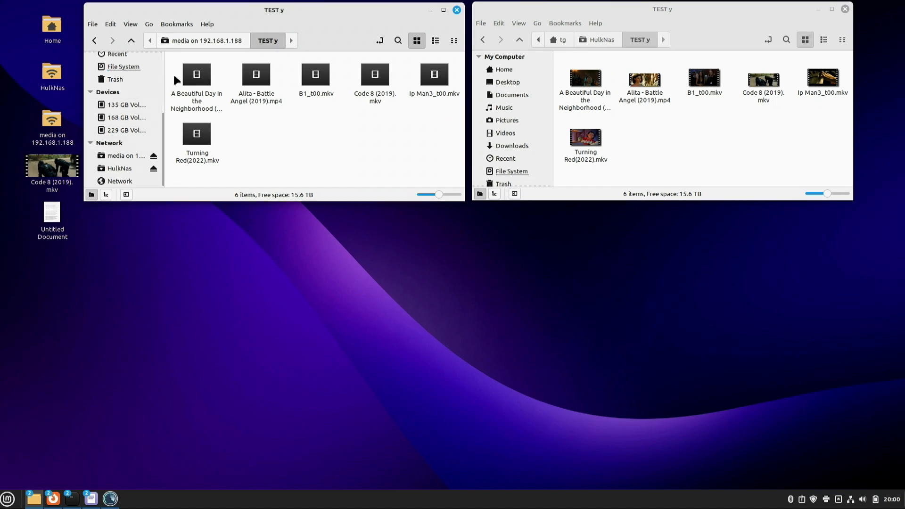
drag(163, 82, 203, 83)
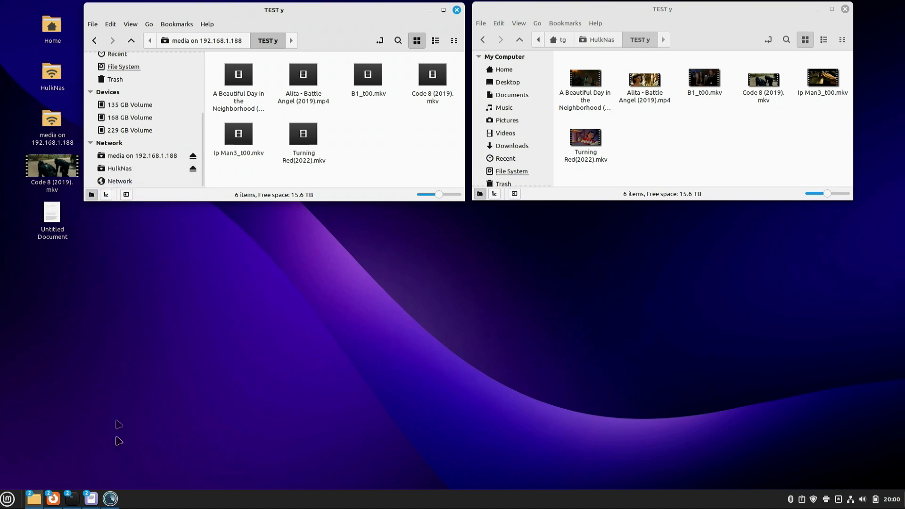
Bring up Stacer's network history, move it up beneath the file windows, and return both TEST y windows to the front
click(110, 498)
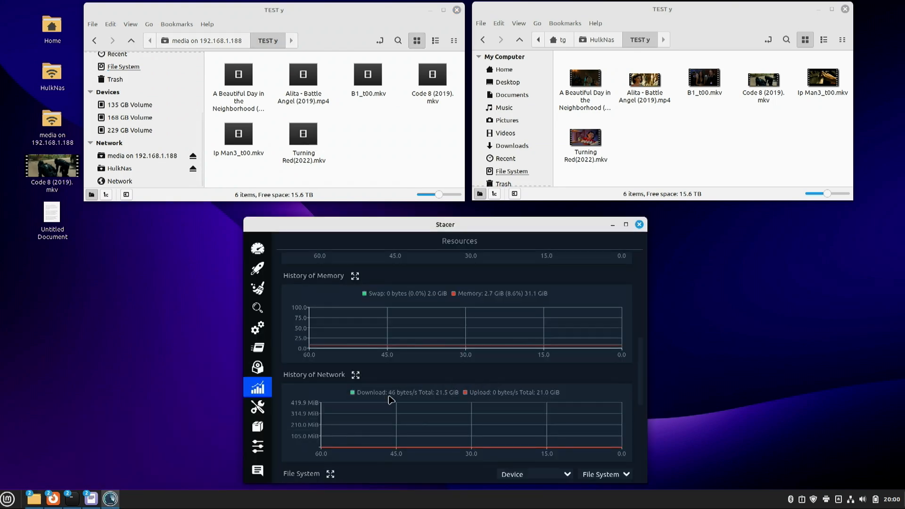
drag(476, 230, 482, 146)
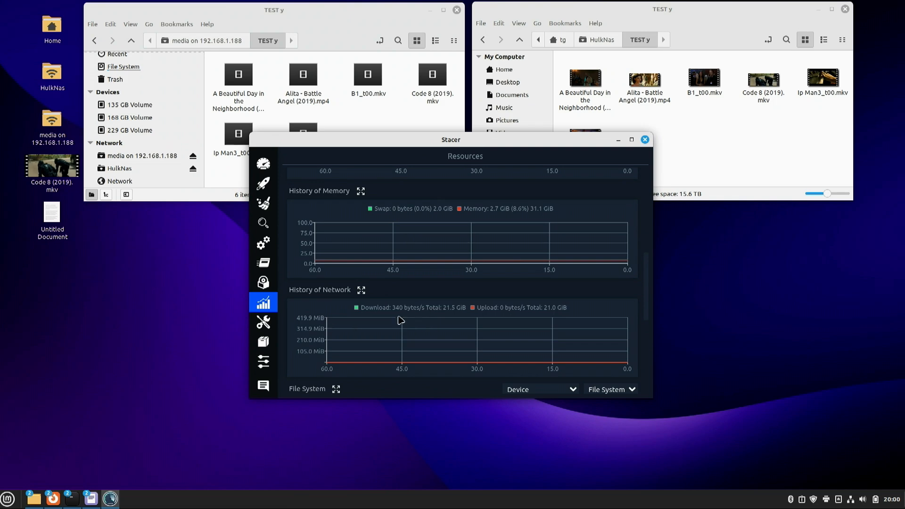
click(723, 162)
click(388, 119)
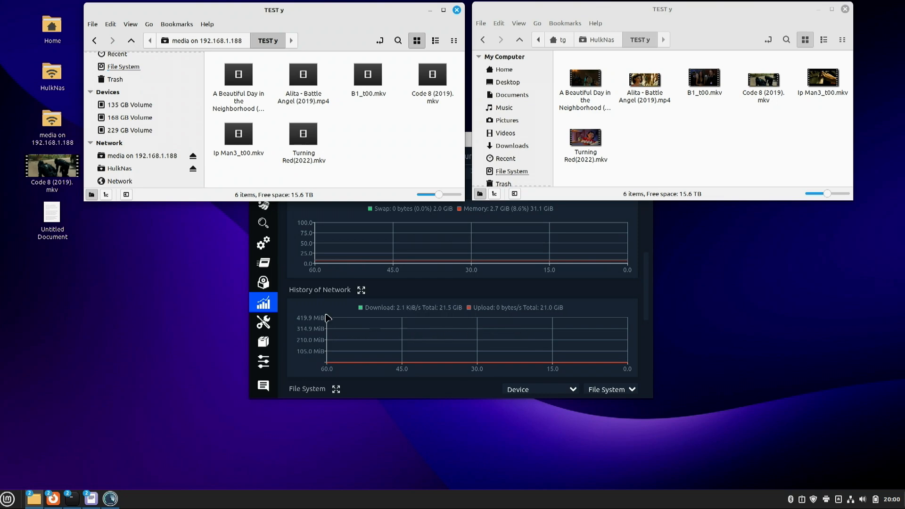
Copy Code 8 (2019).mkv from the desktop into the HulkNas TEST y folder, replacing the existing file
drag(51, 170, 652, 148)
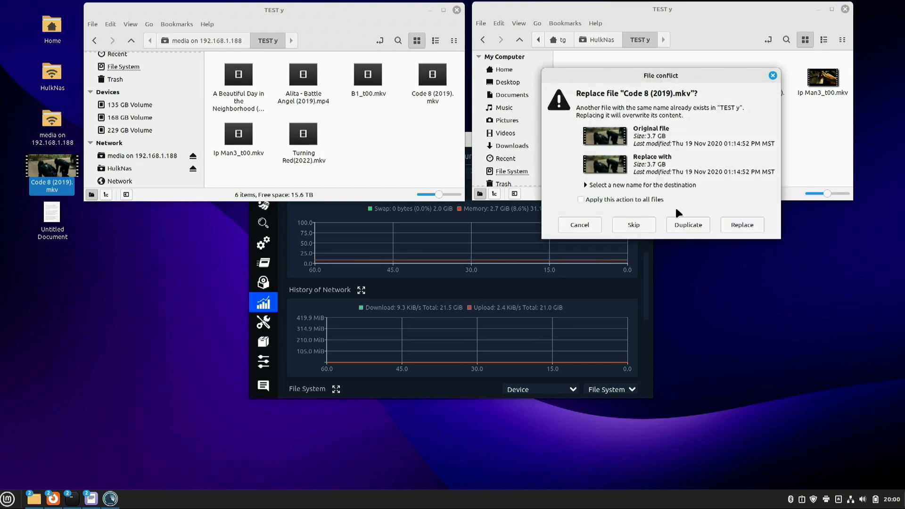
click(736, 225)
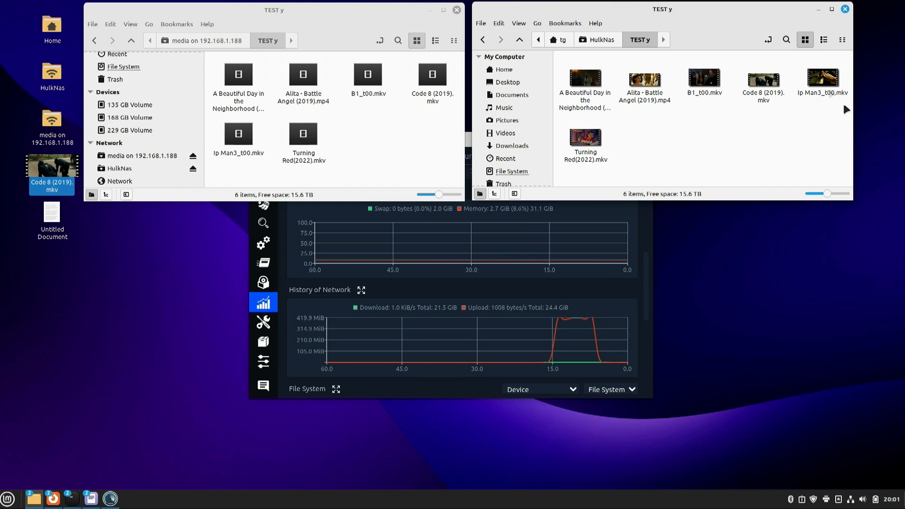
Permanently delete Code 8 (2019).mkv from the HulkNas TEST y folder and clear its leftover entry in the media share window
right_click(757, 88)
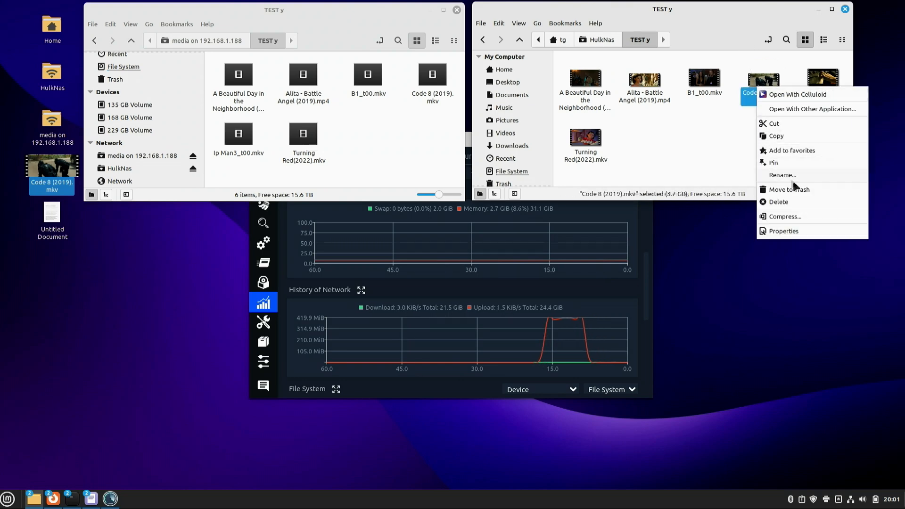
click(775, 202)
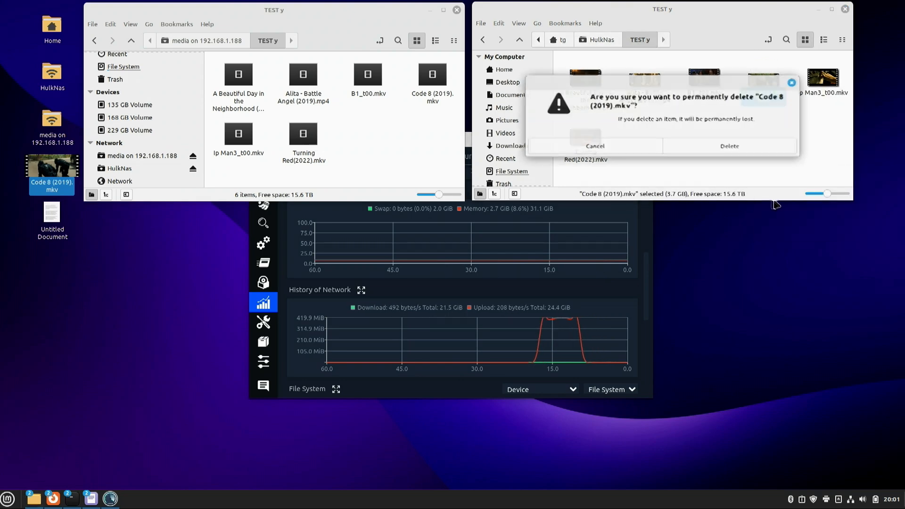
click(729, 144)
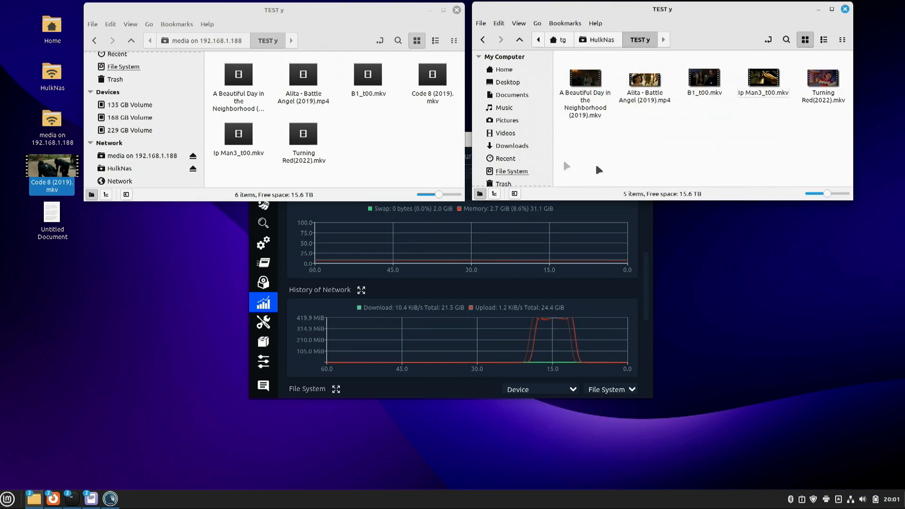
right_click(432, 84)
click(450, 194)
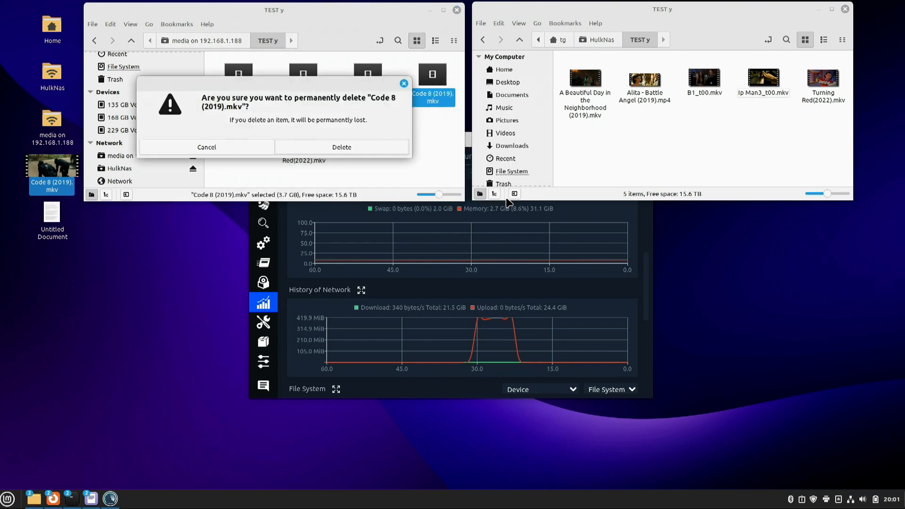
click(334, 148)
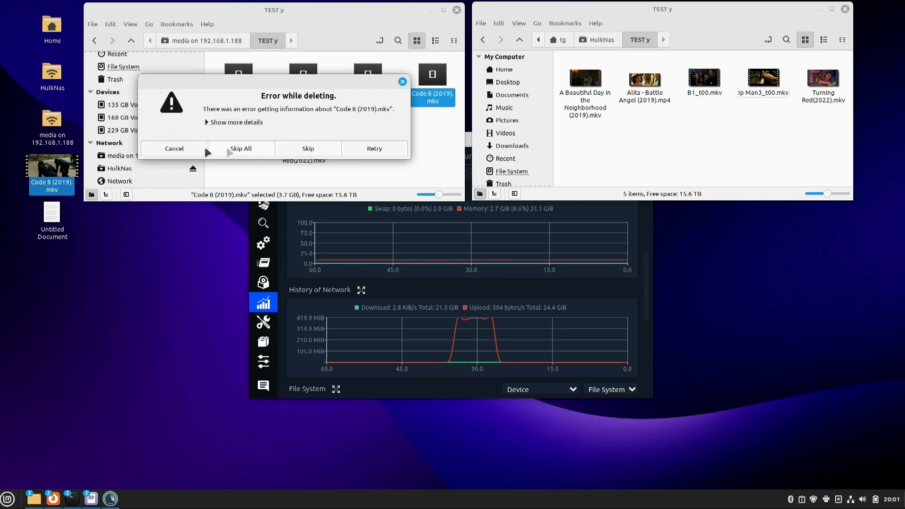
click(187, 150)
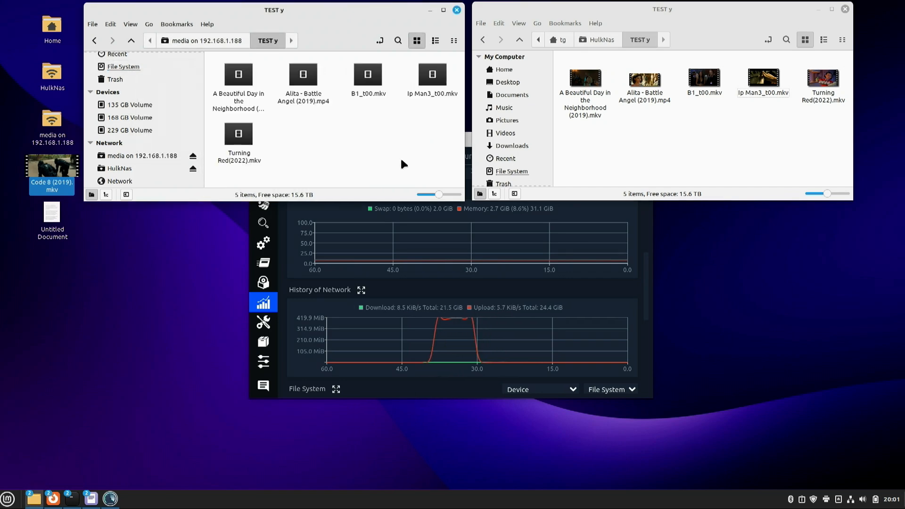
Copy Code 8 (2019).mkv from the desktop into the TEST y folder of the media on 192.168.1.188 window
drag(39, 166, 322, 137)
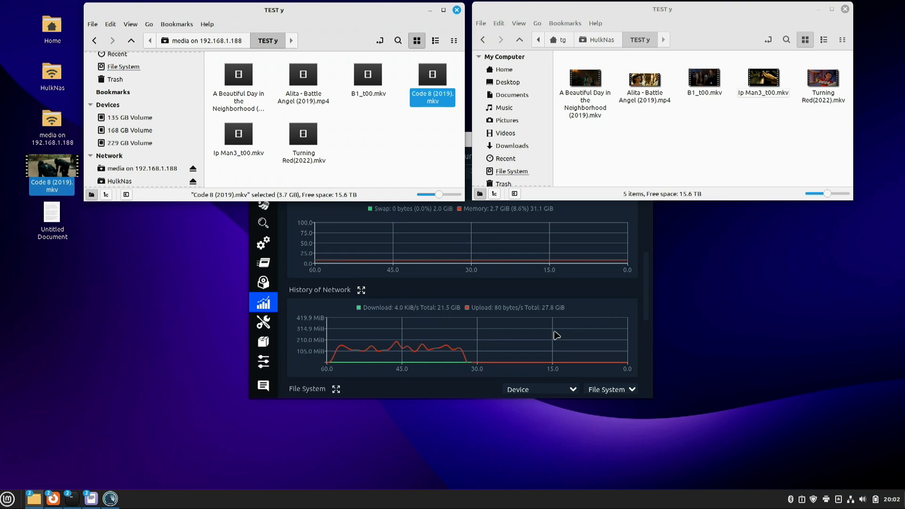
click(395, 138)
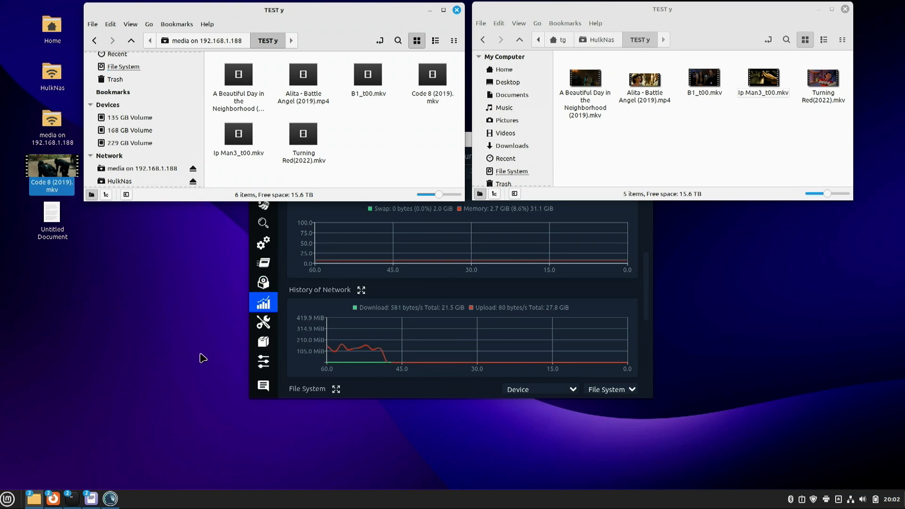
Open the Untitled Document text editor window to examine the cifs mount lines for HulkNas and TempNas
mouse_move(93, 499)
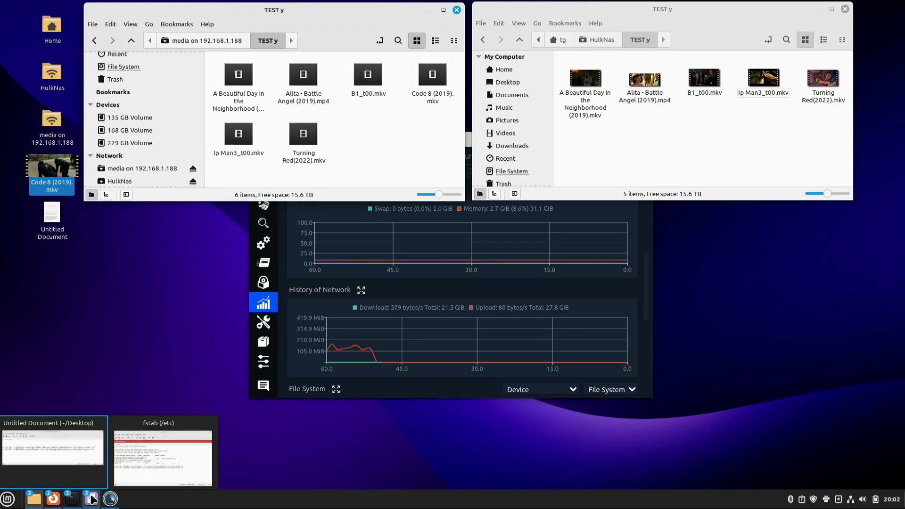
click(65, 448)
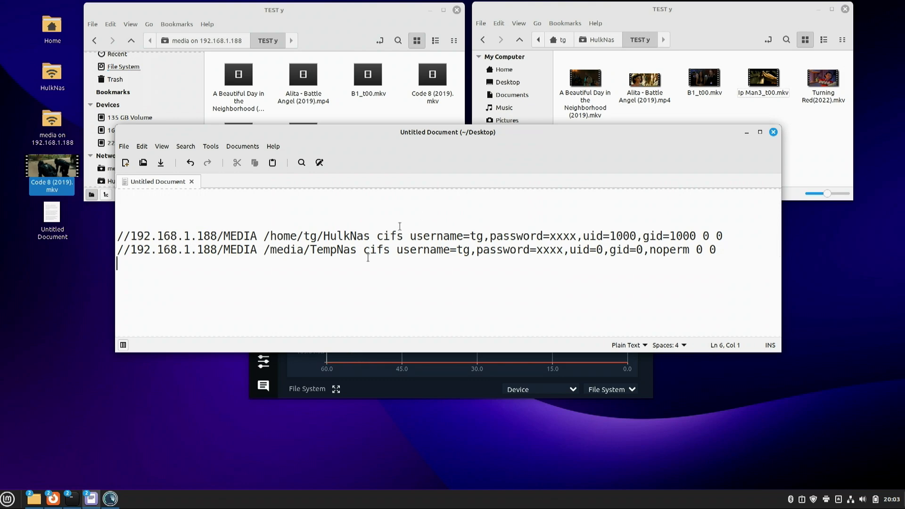
Examine the share address and the mount point paths in the HulkNas and TempNas mount lines
drag(116, 236, 259, 232)
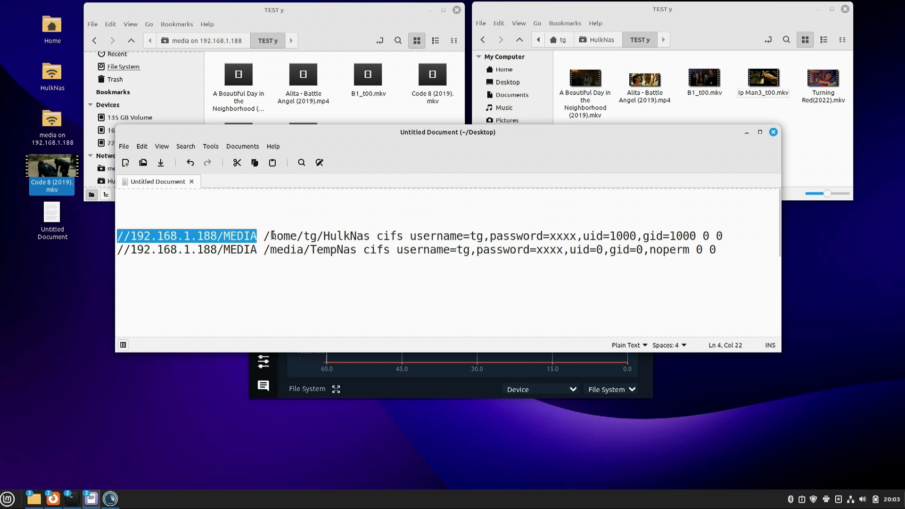
click(265, 236)
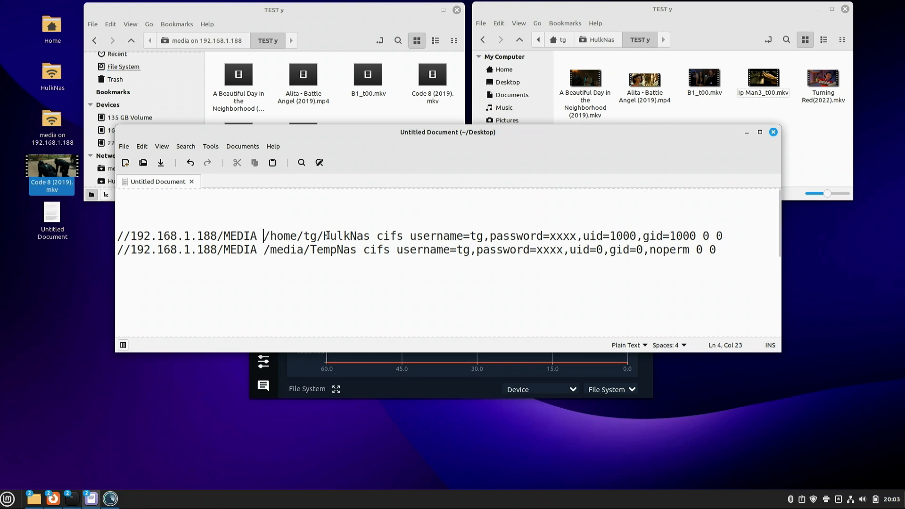
drag(263, 250, 354, 253)
click(295, 236)
drag(264, 237, 343, 236)
click(343, 235)
double_click(343, 235)
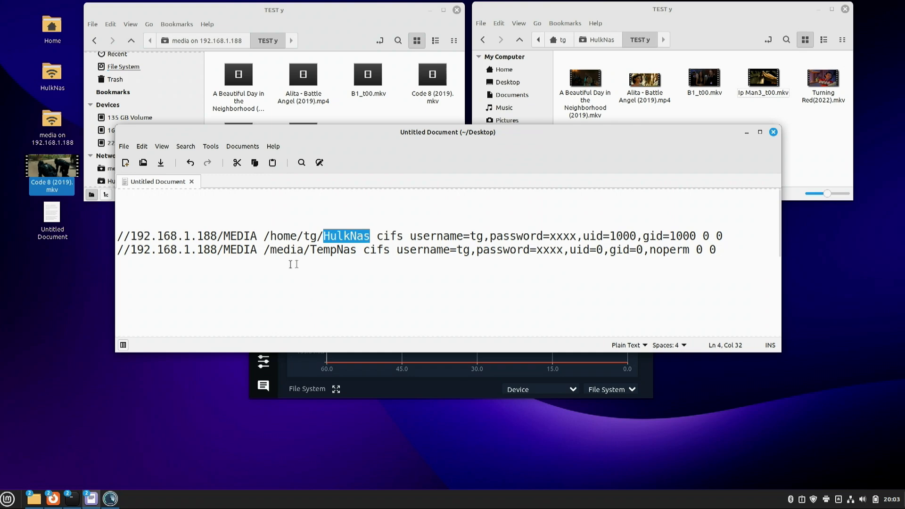
Check the HulkNas mount folder inside the Home folder and close that file manager window
click(52, 27)
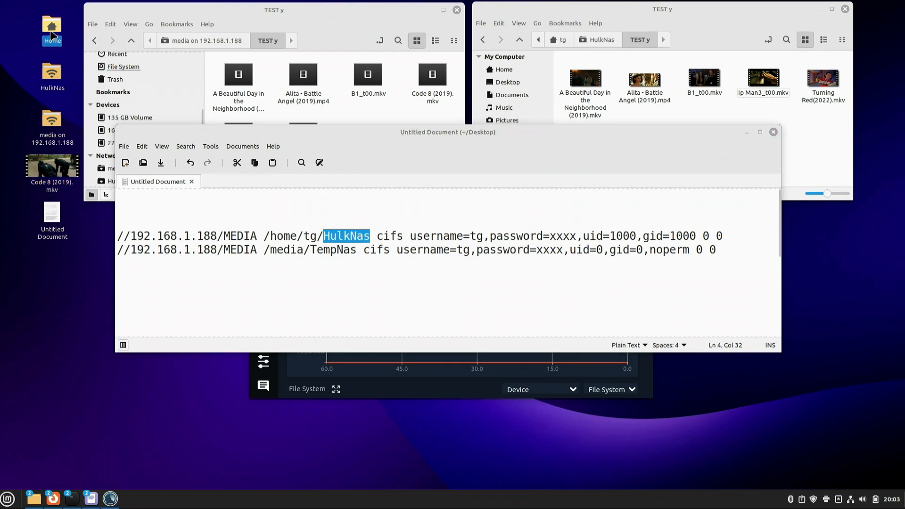
double_click(52, 27)
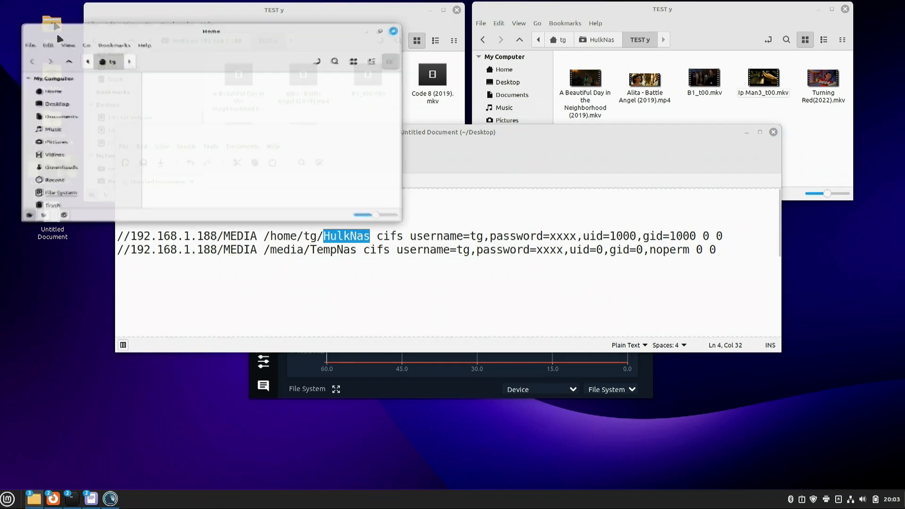
click(172, 122)
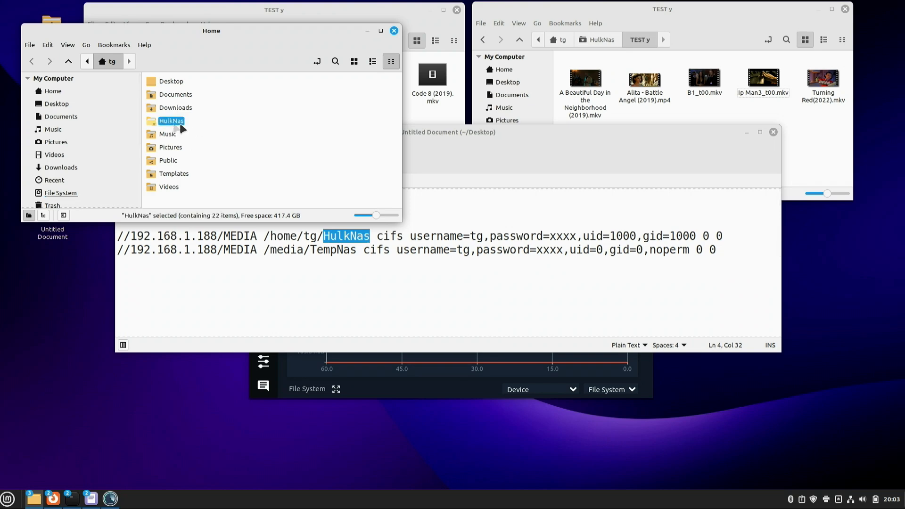
click(394, 31)
Examine the cifs type, username, password, uid and gid options in the HulkNas mount line
drag(377, 234, 402, 237)
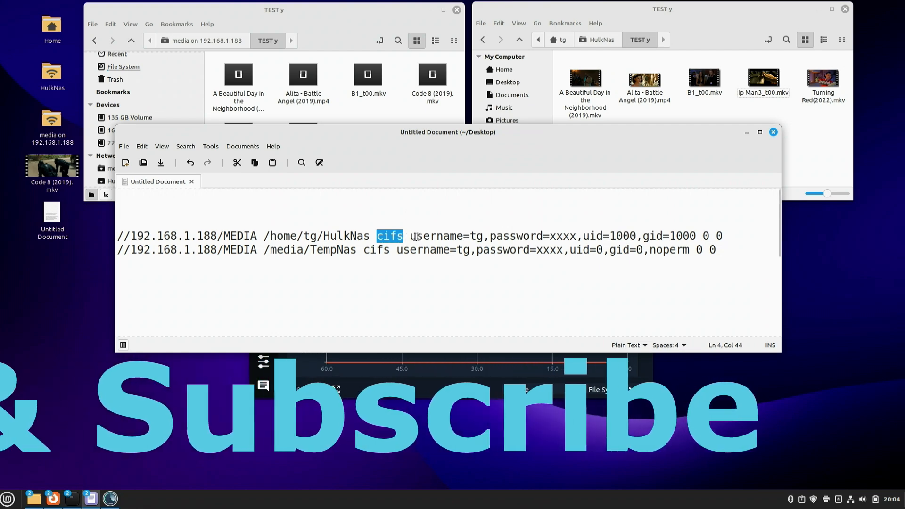
click(416, 237)
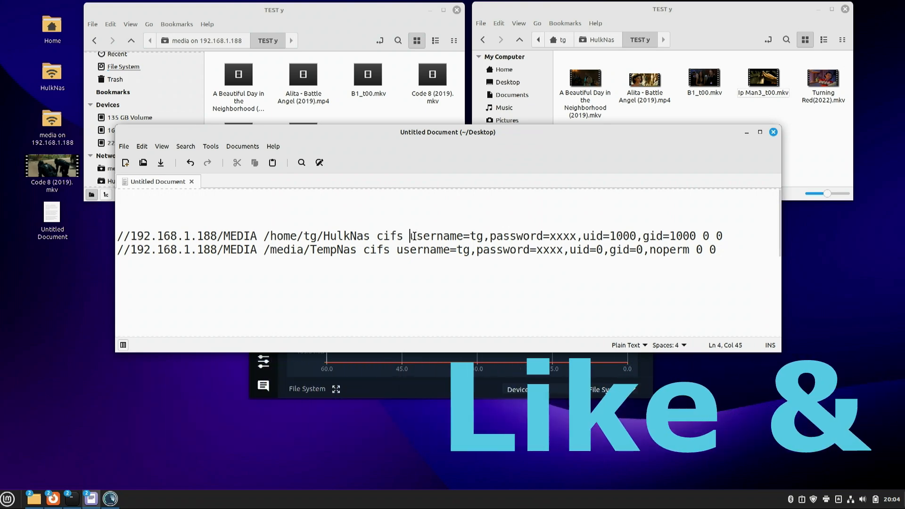
drag(417, 235, 573, 237)
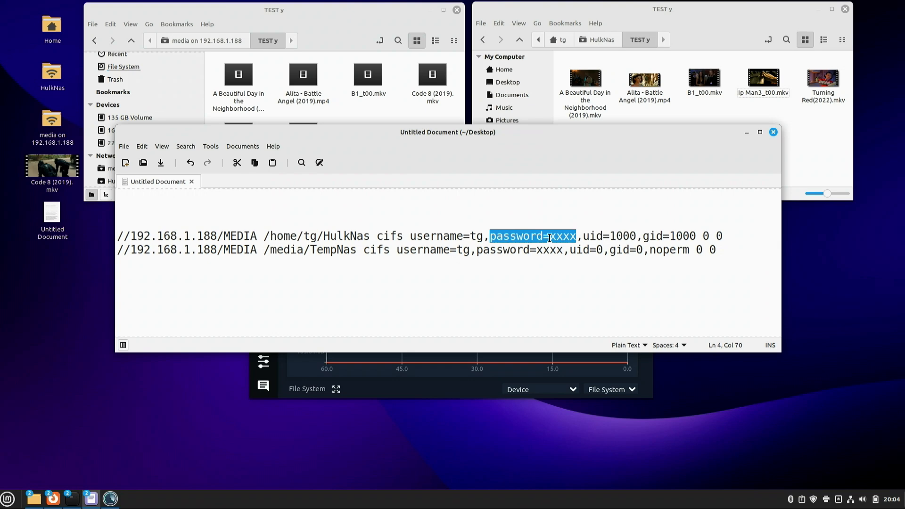
drag(583, 235, 633, 235)
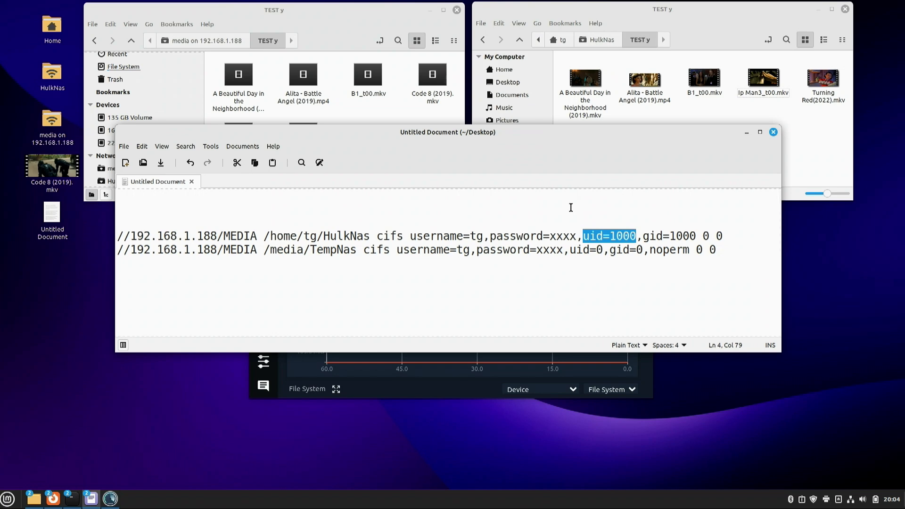
click(613, 235)
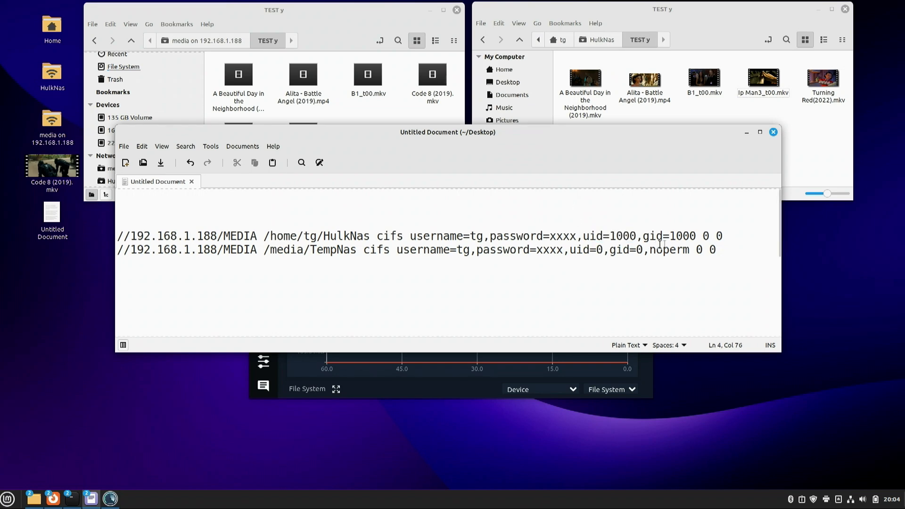
double_click(676, 235)
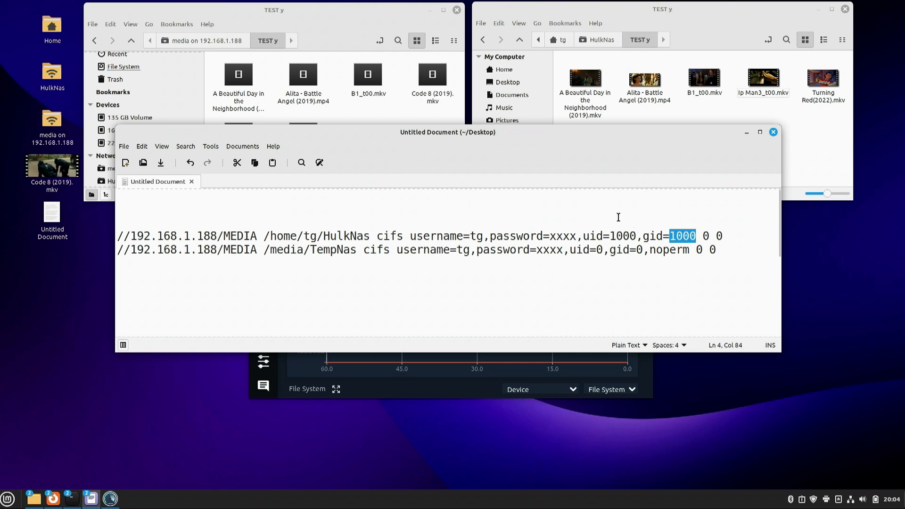
double_click(593, 235)
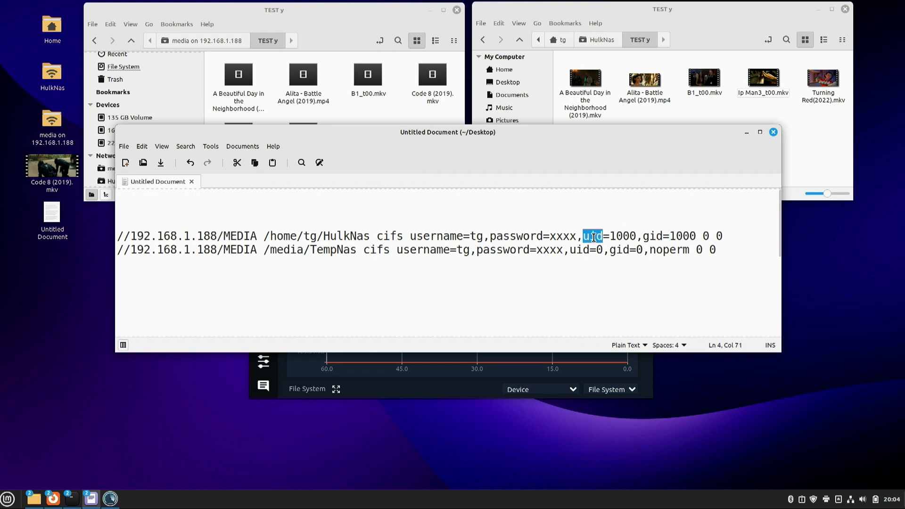
drag(610, 235, 693, 235)
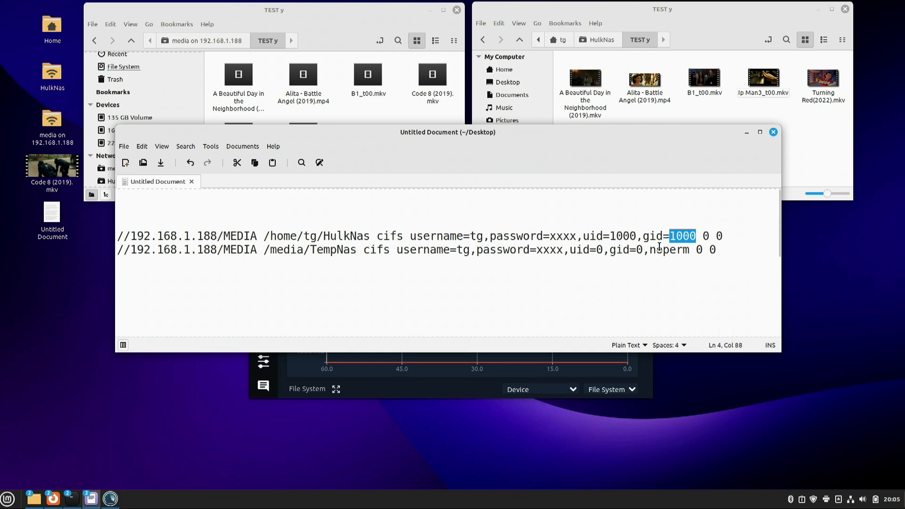
Examine the noperm, uid and gid options and the /media/TempNas mount point in the TempNas mount line
drag(650, 250, 689, 250)
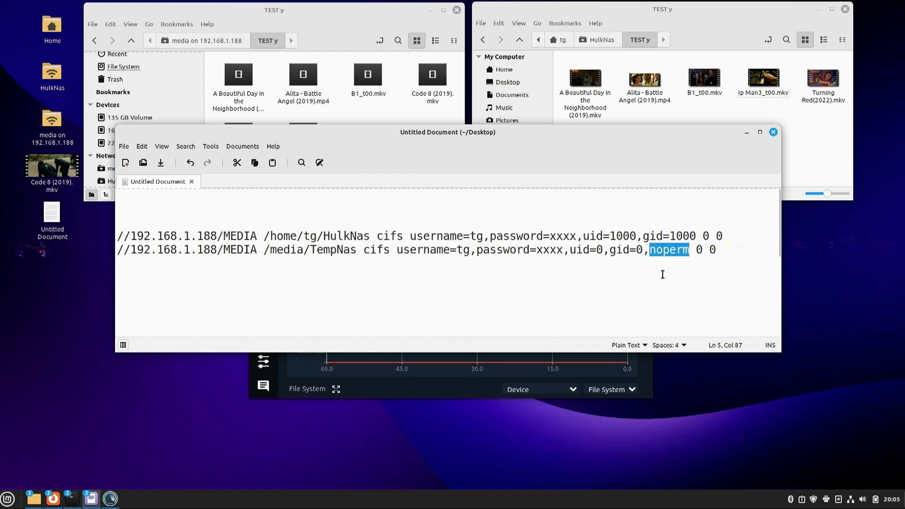
drag(570, 251, 640, 250)
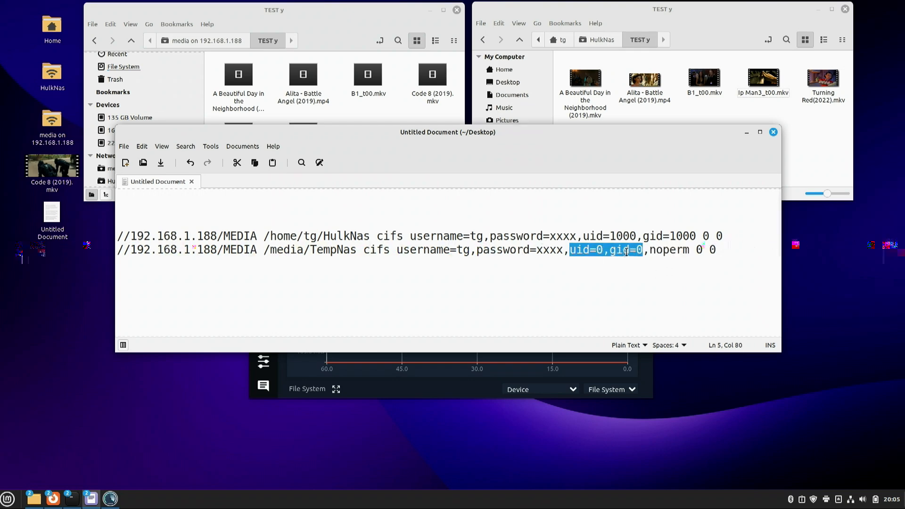
drag(649, 249, 689, 250)
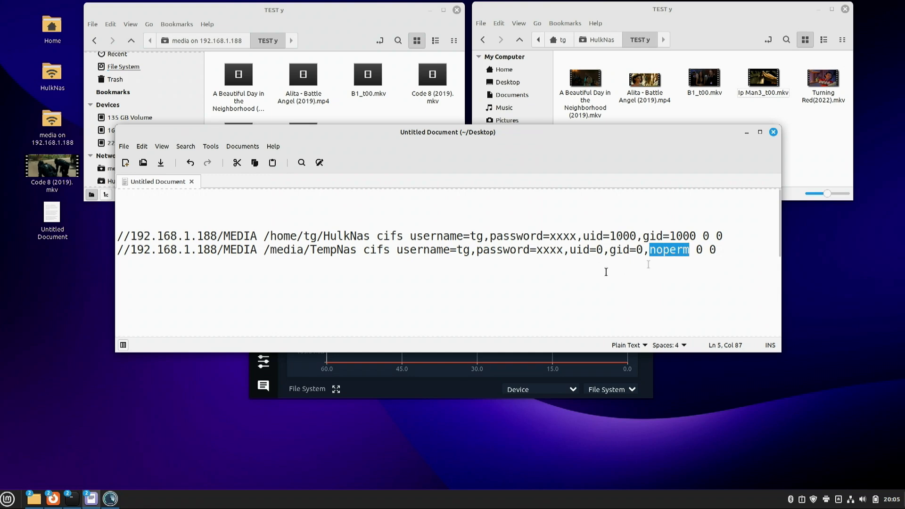
click(324, 249)
double_click(325, 249)
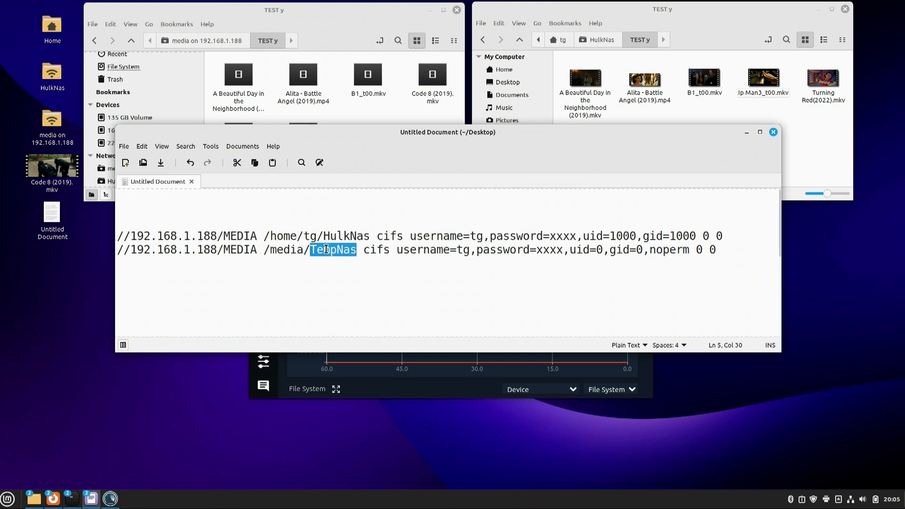
double_click(289, 249)
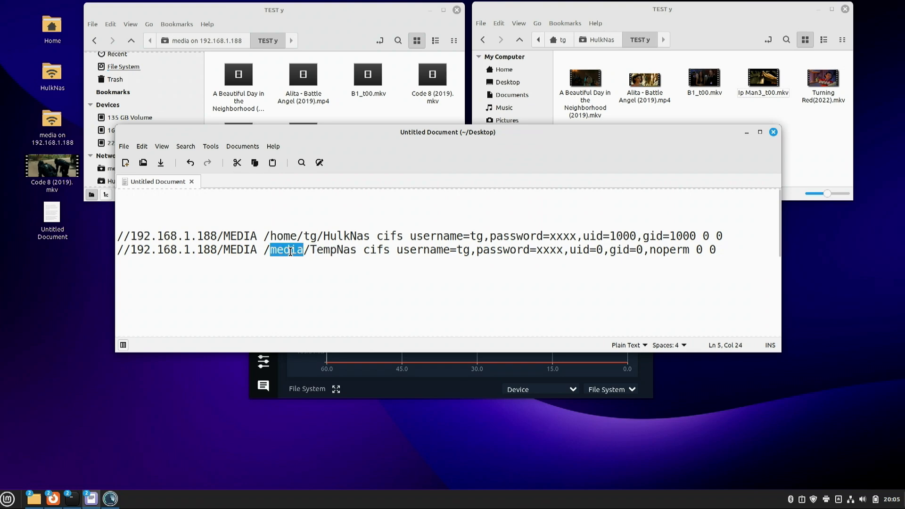
click(329, 250)
double_click(329, 251)
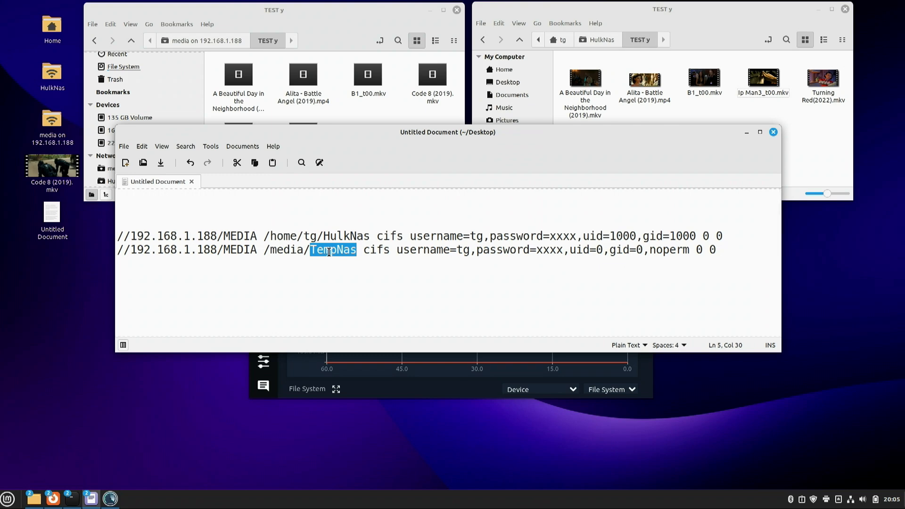
click(354, 278)
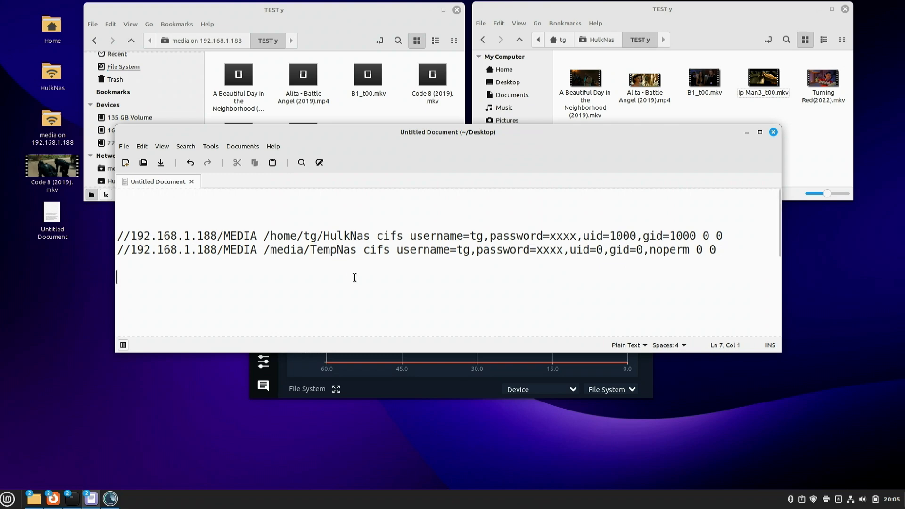
Move the text editor below the two TEST y windows and compare the complete TempNas and HulkNas mount lines
drag(428, 132, 437, 213)
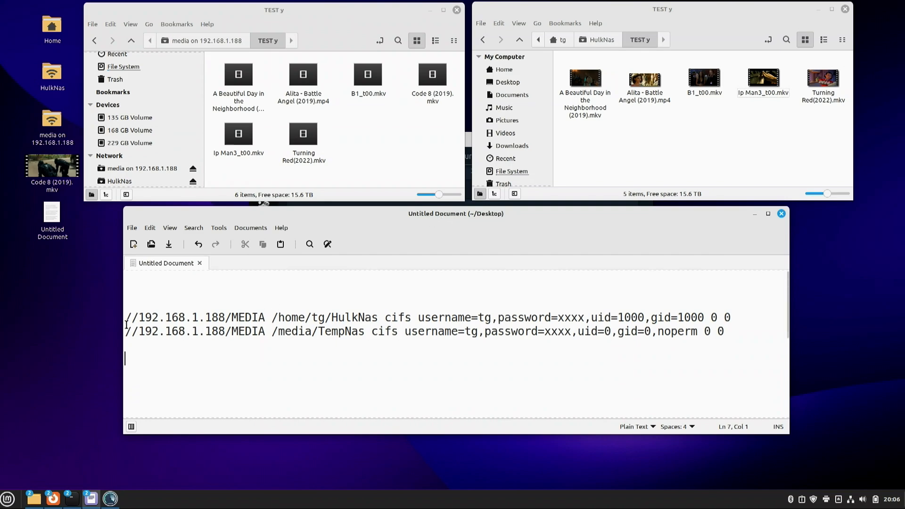
drag(127, 331, 733, 335)
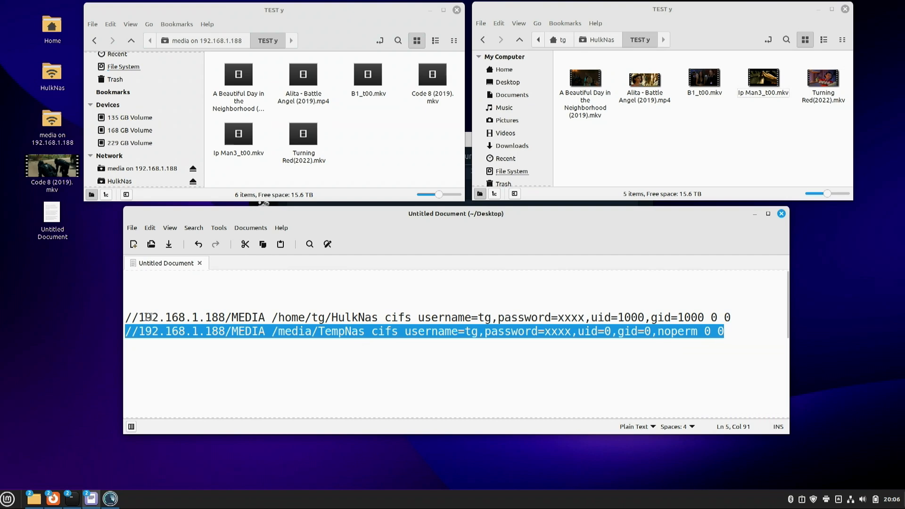
drag(130, 318, 730, 331)
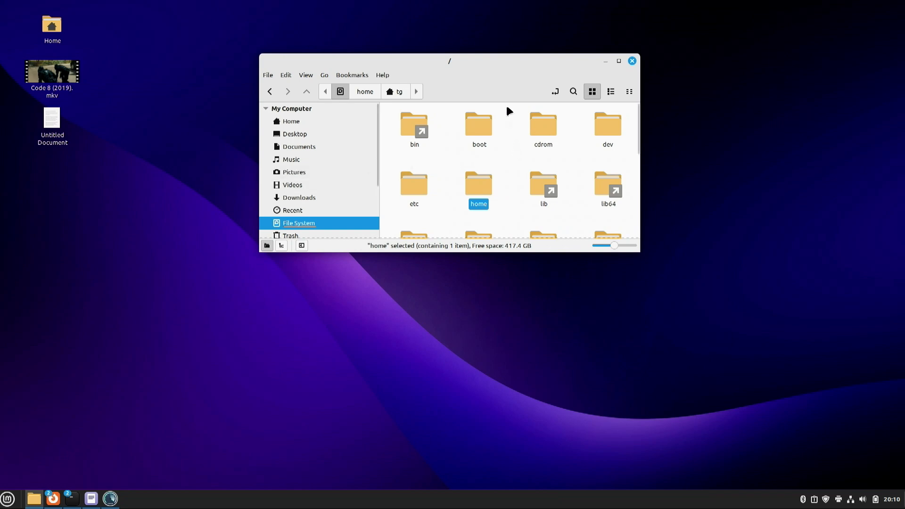
Open the media folder in the file system root with root privileges, authenticating with the account password
drag(491, 56, 512, 80)
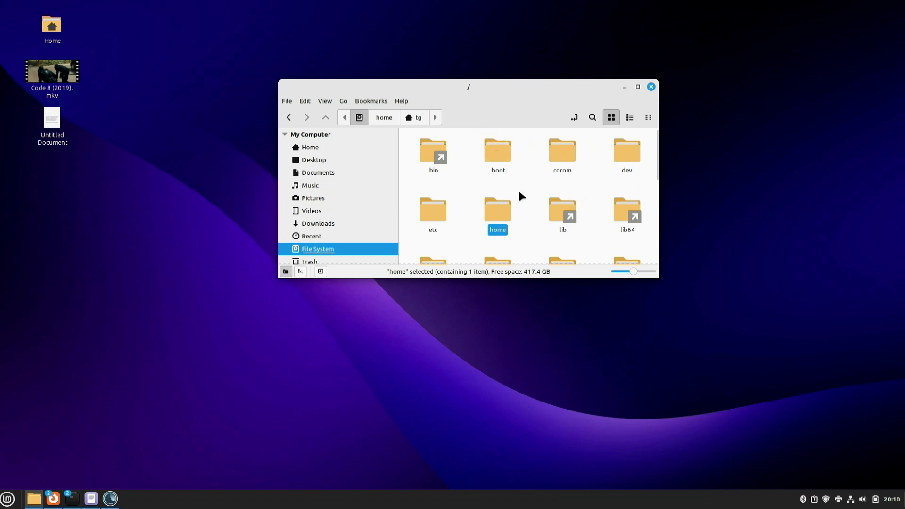
scroll(526, 190, down, 2)
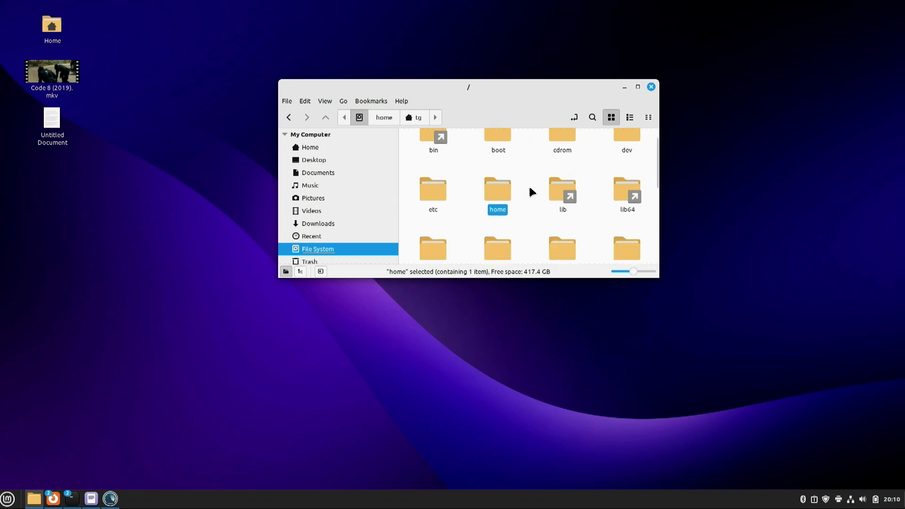
click(432, 207)
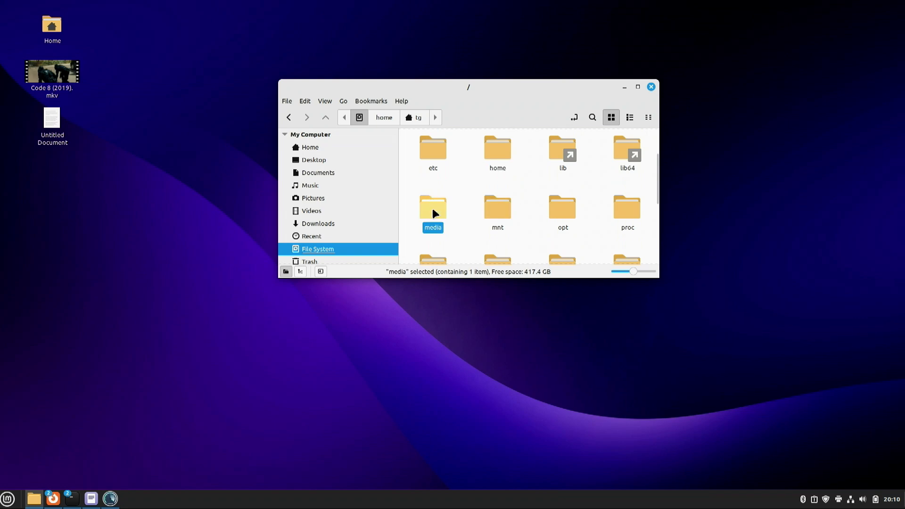
right_click(432, 209)
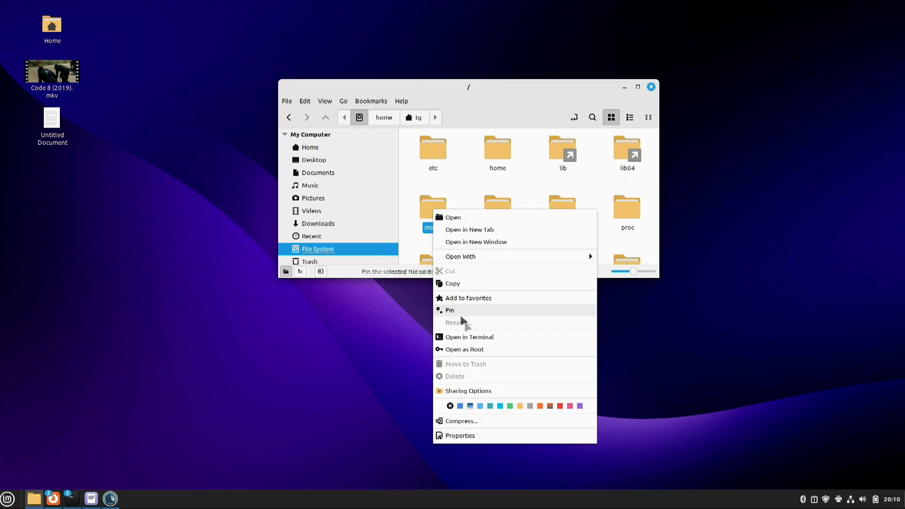
click(503, 357)
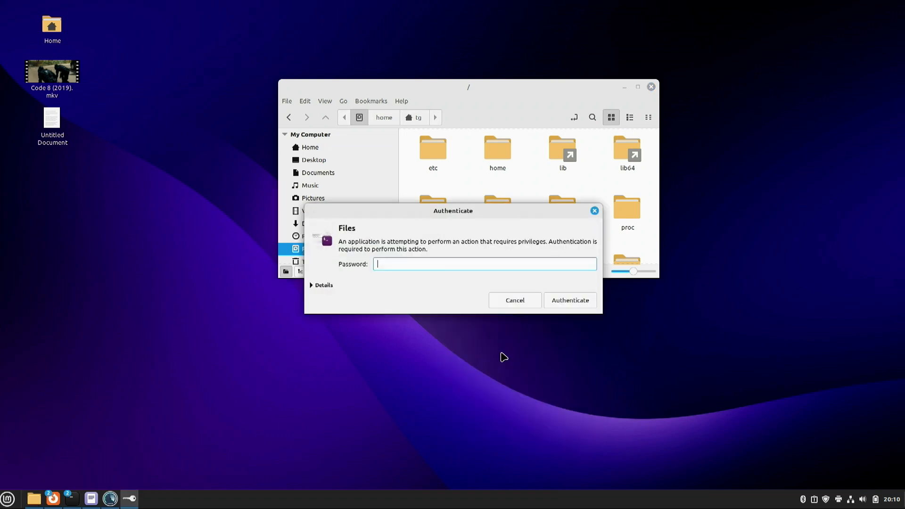
text(•••)
key(Return)
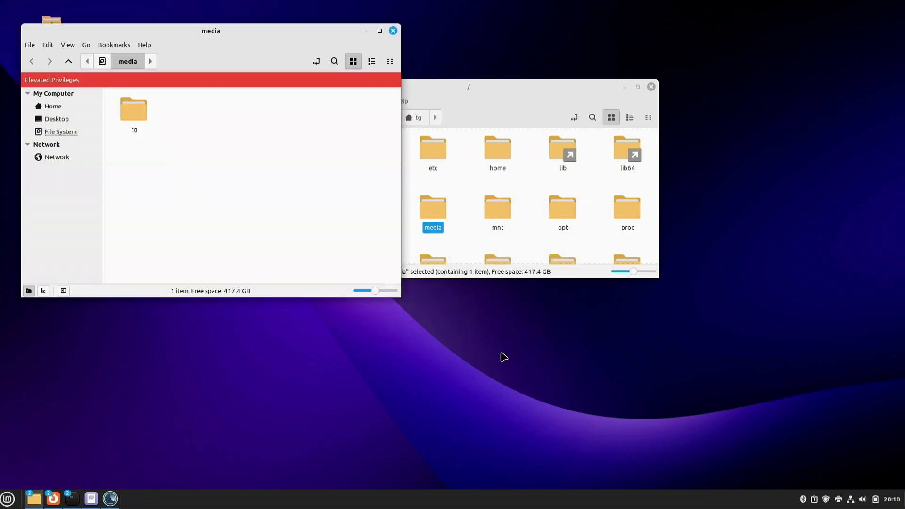
Copy the folder name TempNas from the second mount line in the Untitled Document
drag(286, 31, 481, 79)
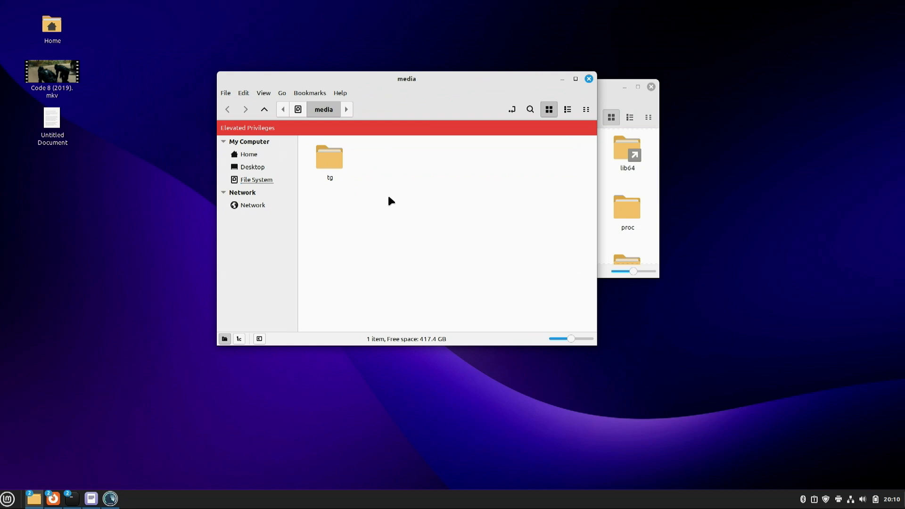
click(94, 498)
click(351, 357)
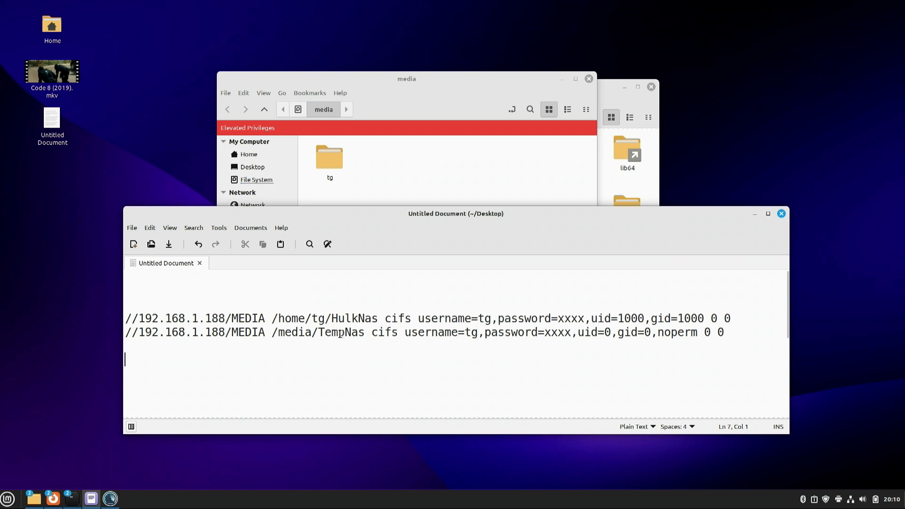
drag(318, 332, 364, 331)
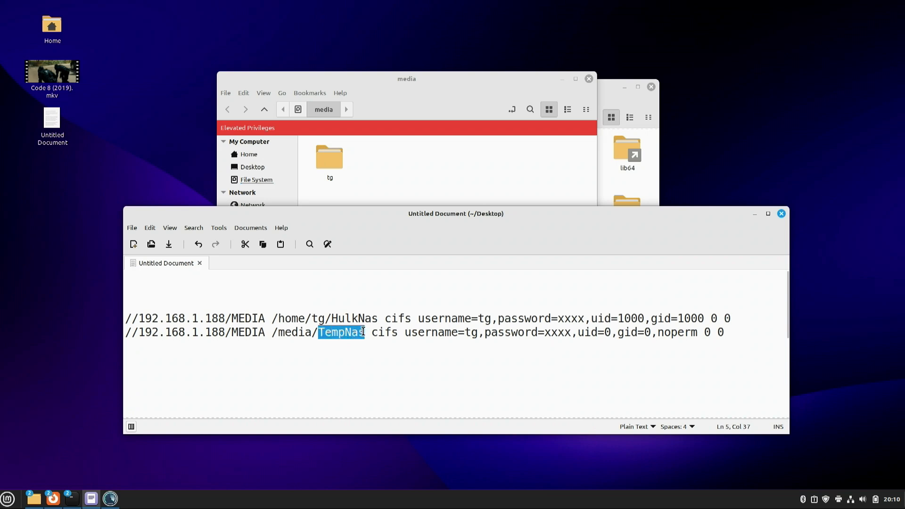
right_click(353, 332)
click(370, 378)
Create a new folder named TempNas in the elevated media window
click(384, 169)
right_click(383, 169)
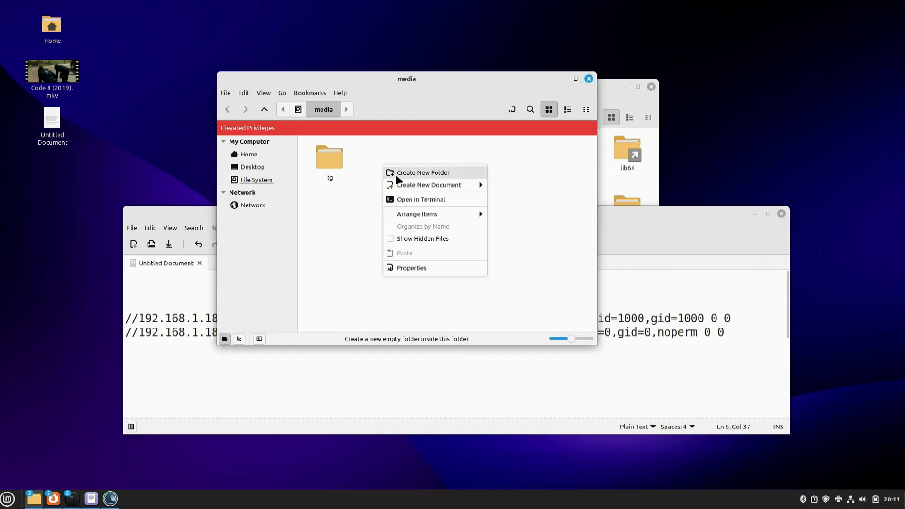
click(396, 172)
key(ctrl+v)
key(Return)
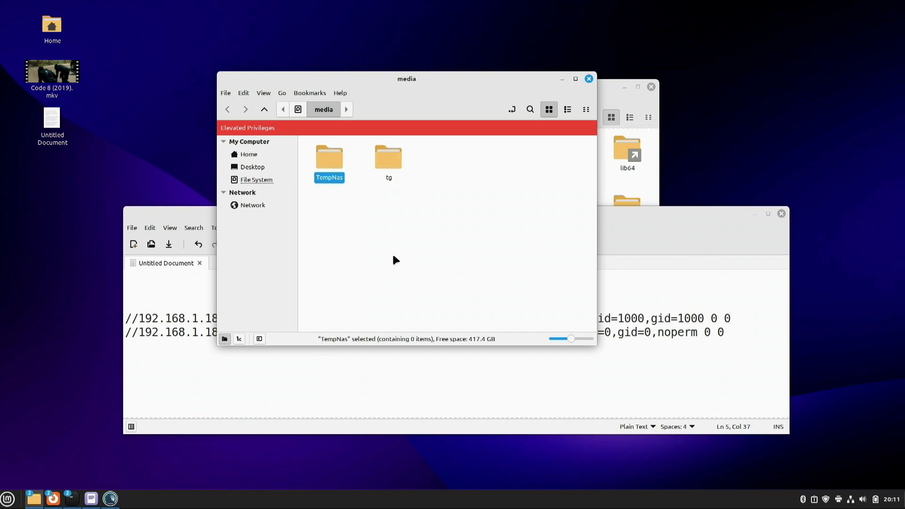
Set both the owner and the group of the TempNas folder to tg in its permissions
right_click(328, 166)
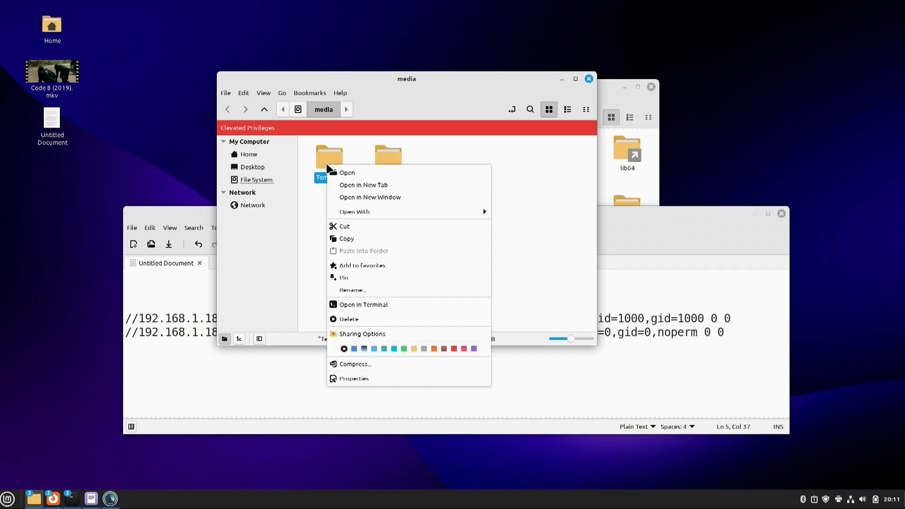
click(373, 379)
click(448, 149)
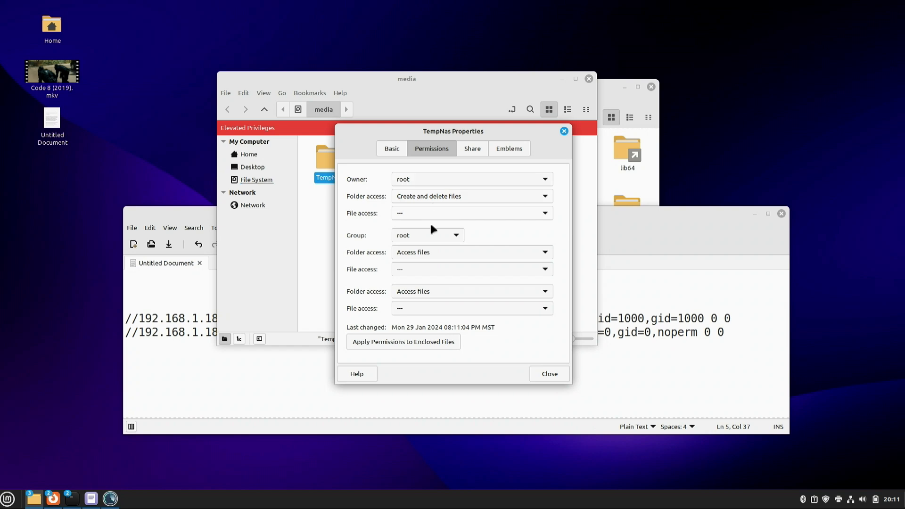
click(462, 179)
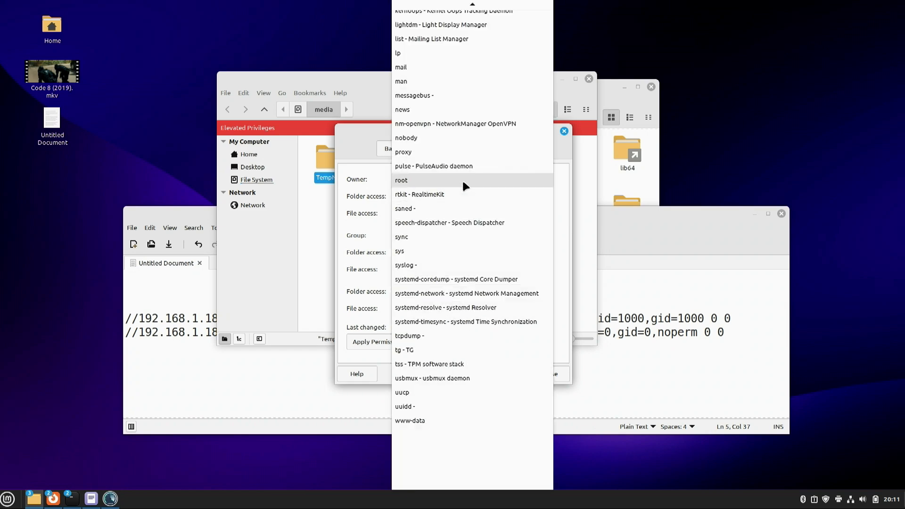
click(417, 350)
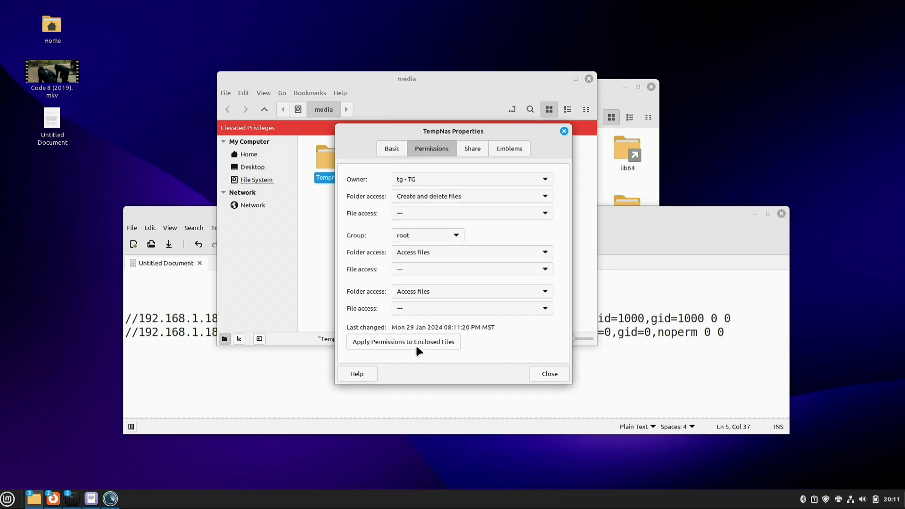
click(424, 233)
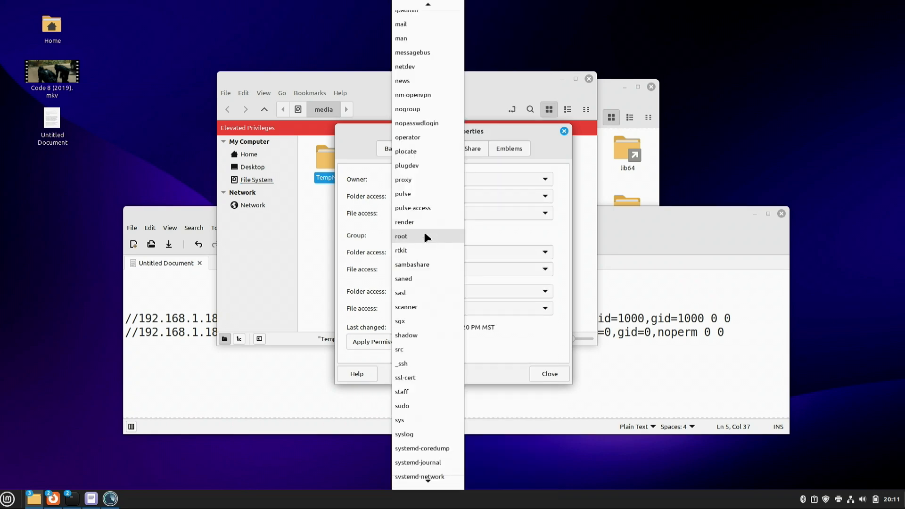
scroll(423, 230, down, 5)
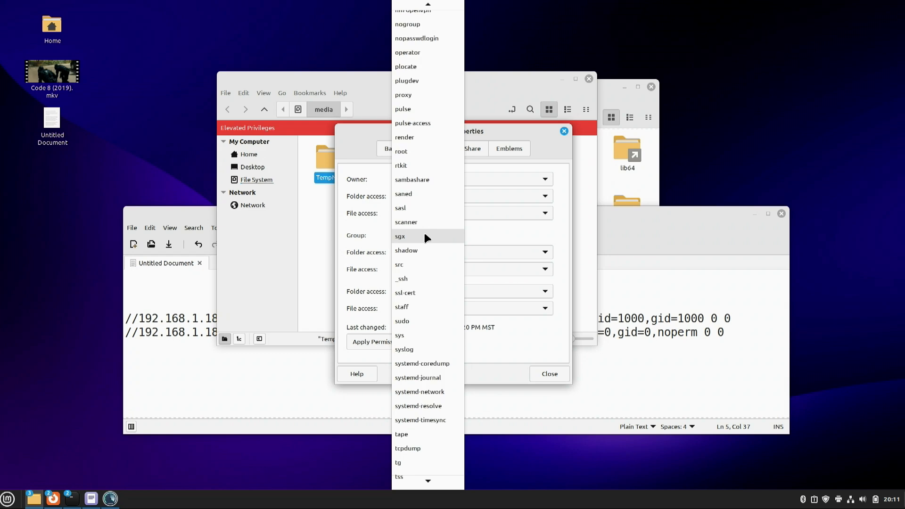
click(401, 405)
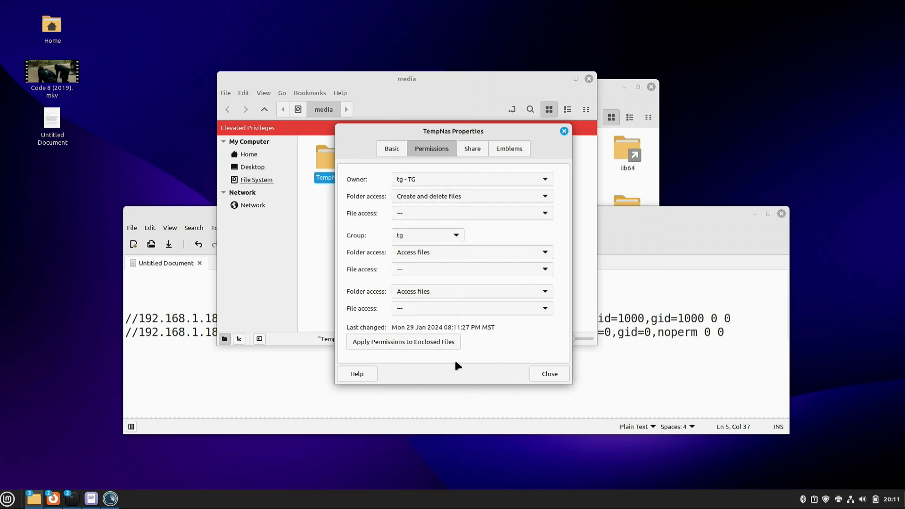
Set the group's folder access on TempNas to Create and delete files and recheck the folder's permissions
click(478, 250)
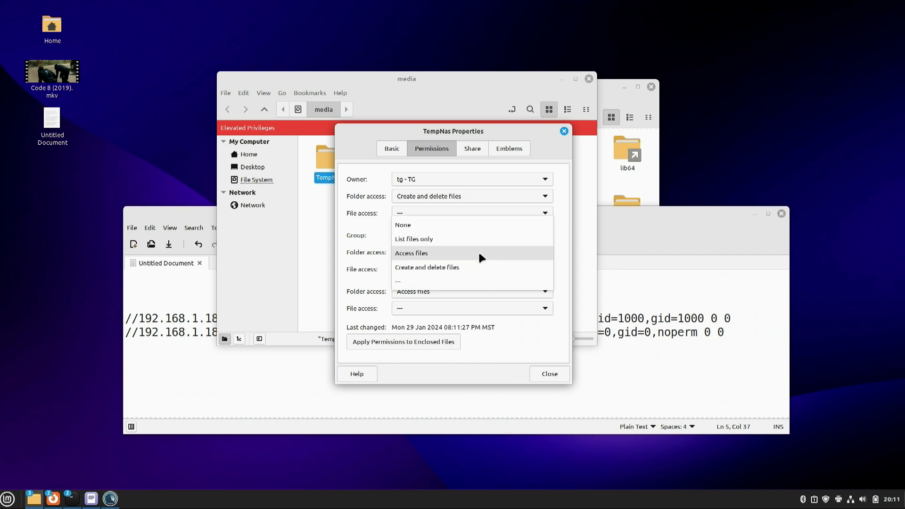
click(462, 262)
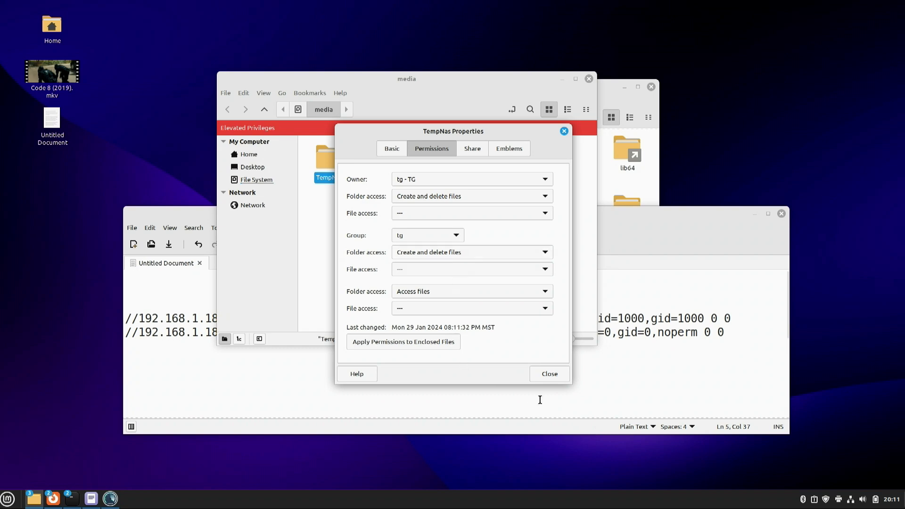
click(540, 374)
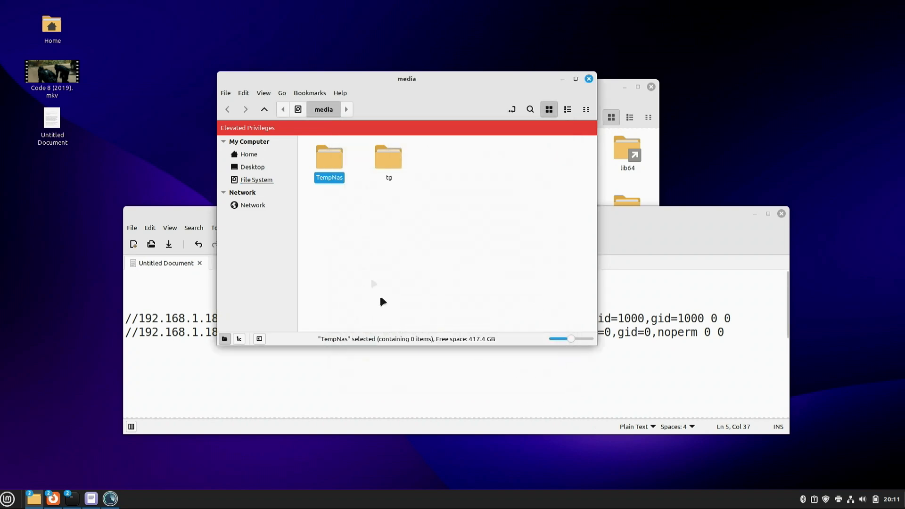
right_click(322, 163)
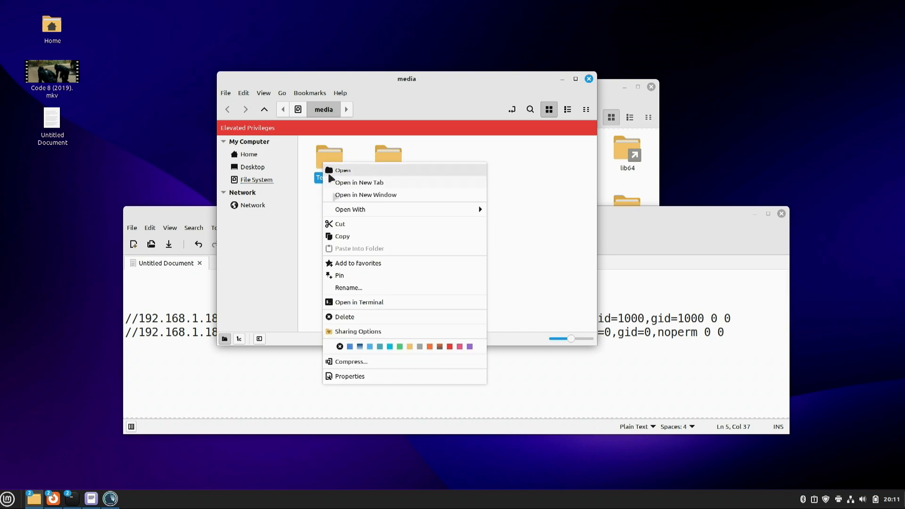
click(372, 376)
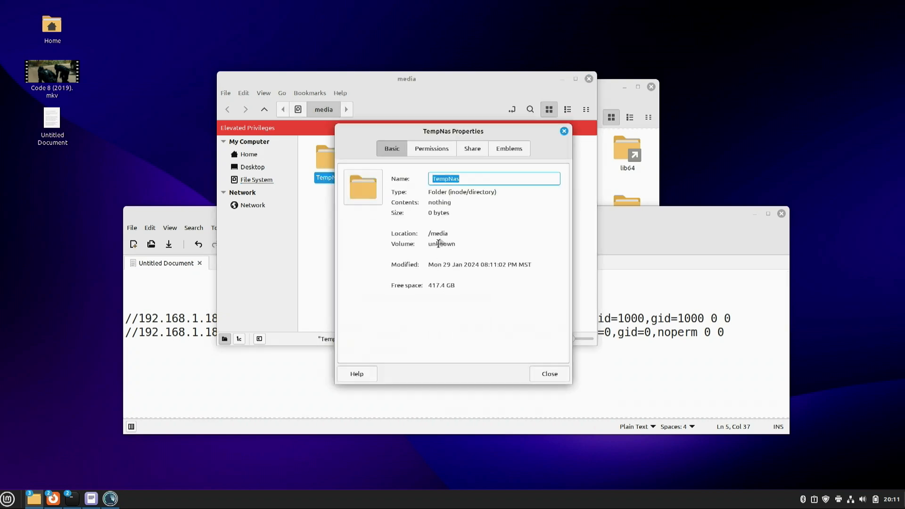
click(437, 150)
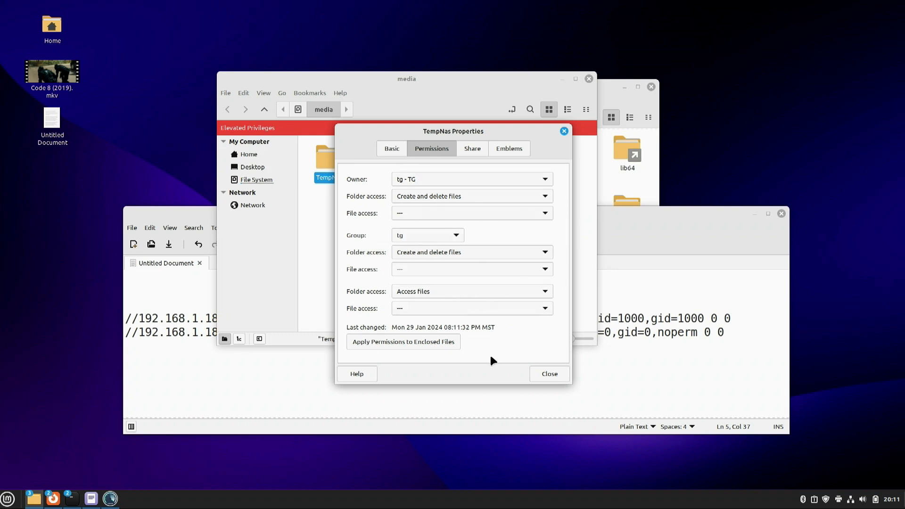
click(547, 374)
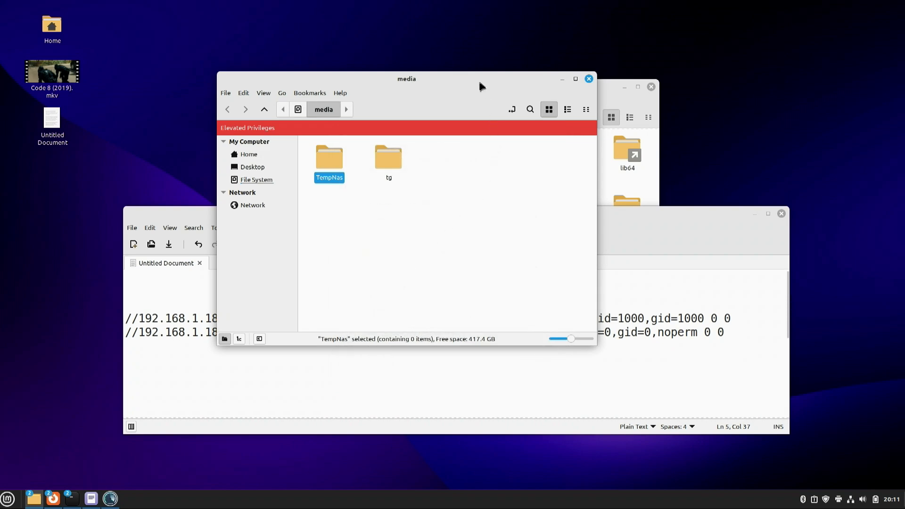
Open the fstab file from the etc folder in the file system root with elevated privileges
drag(477, 75, 496, 76)
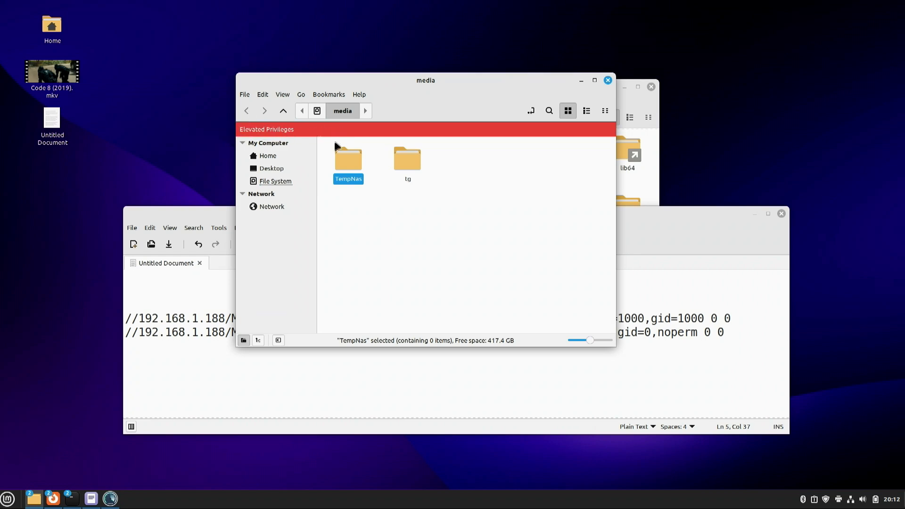
click(269, 183)
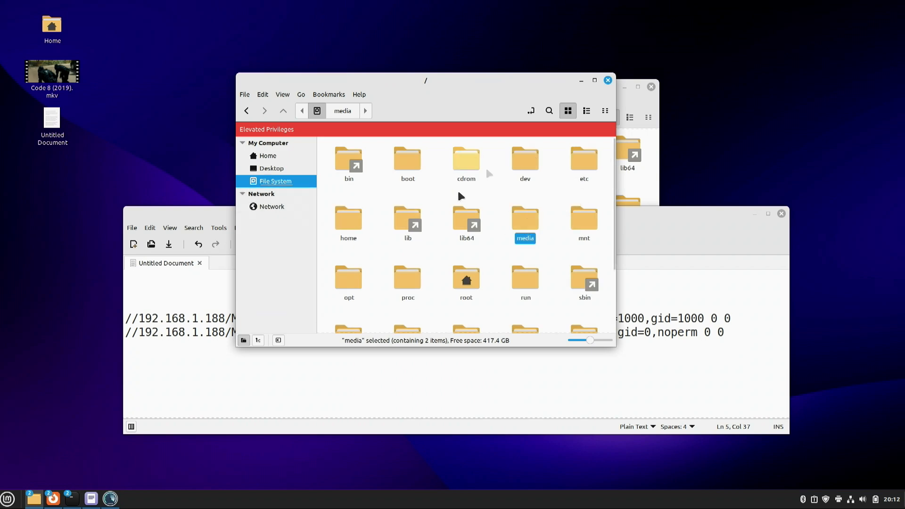
double_click(581, 165)
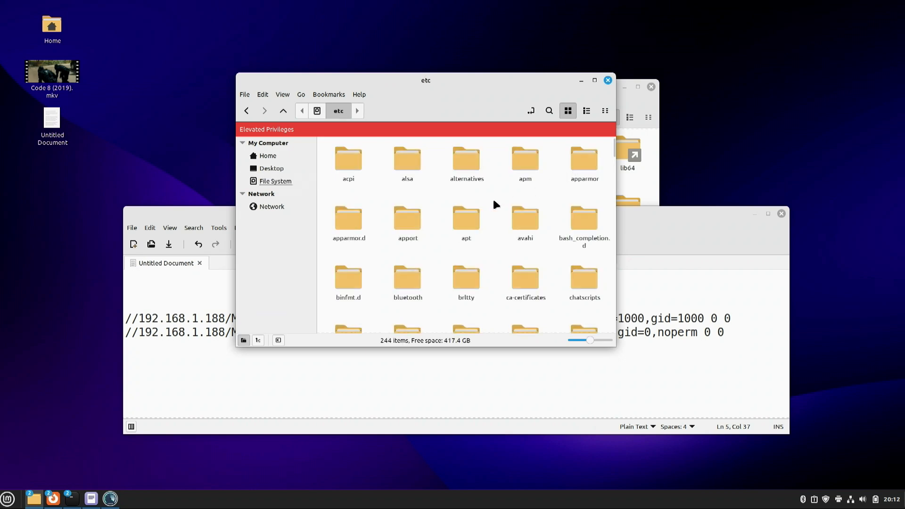
click(478, 213)
text(fs)
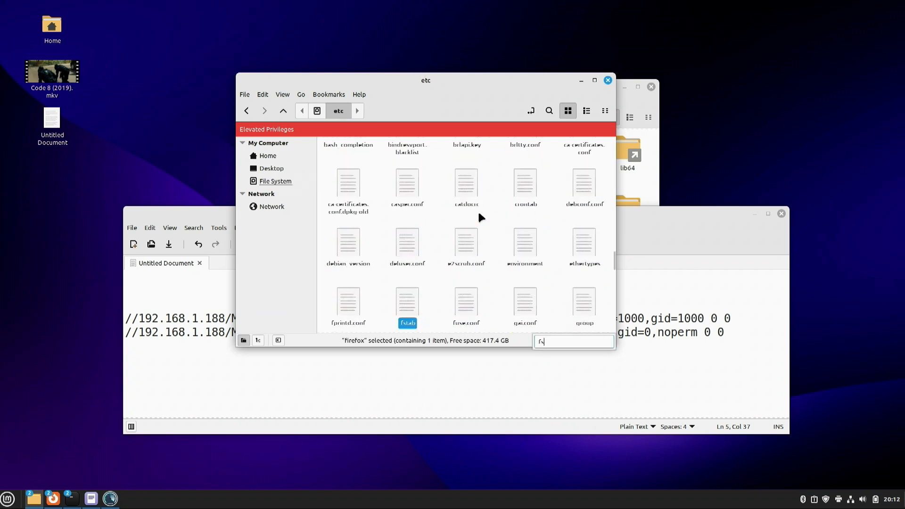
double_click(410, 298)
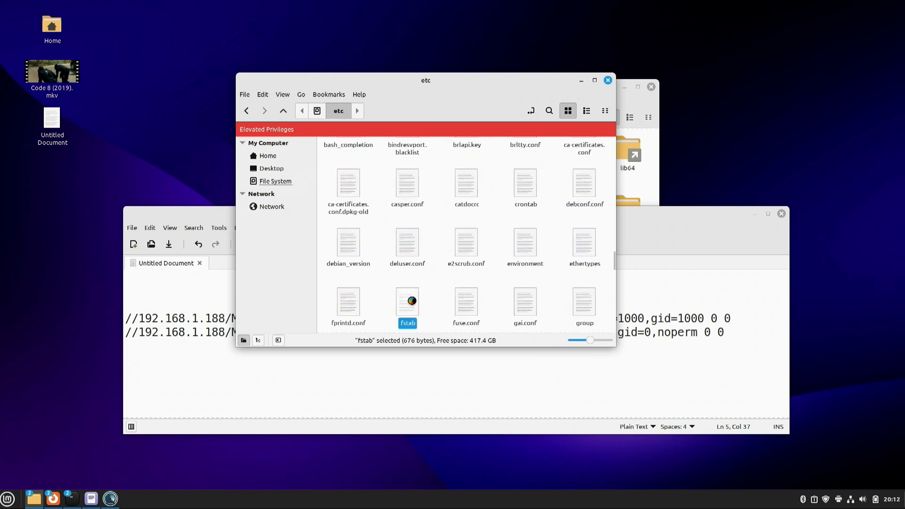
click(179, 265)
right_click(178, 266)
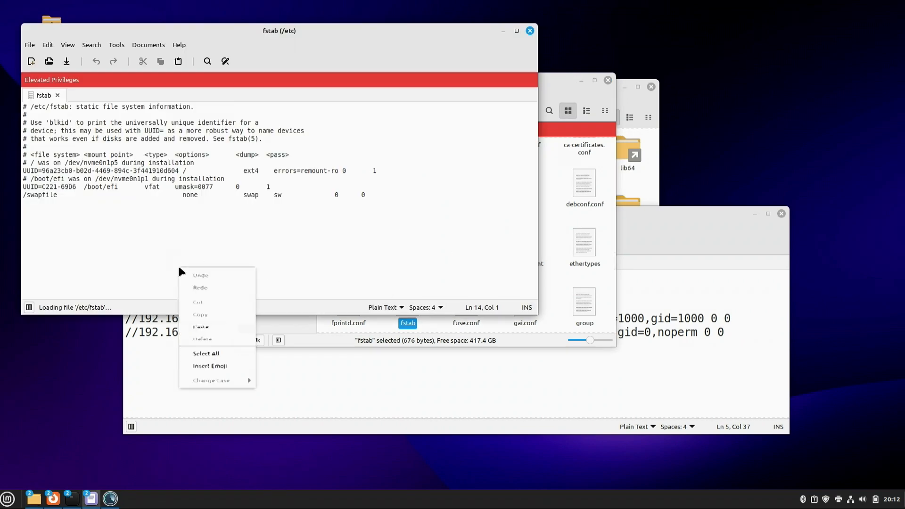
click(202, 326)
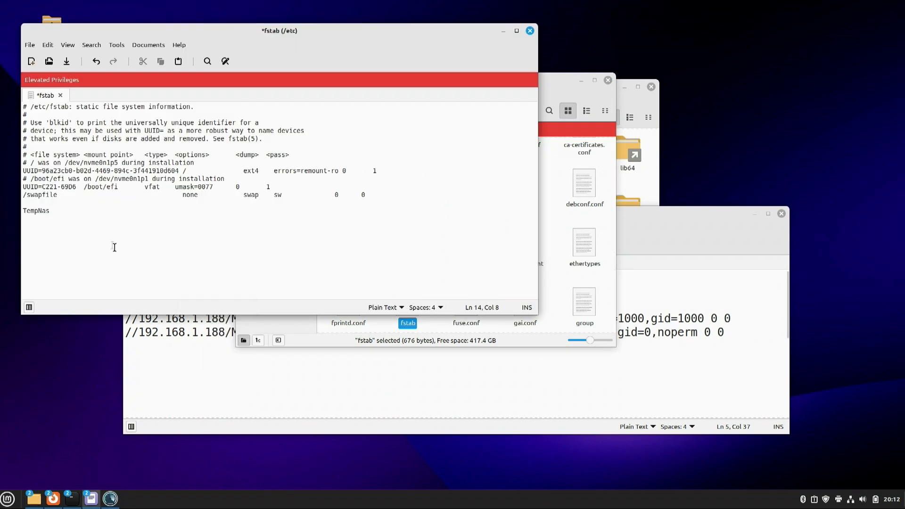
drag(69, 212, 14, 202)
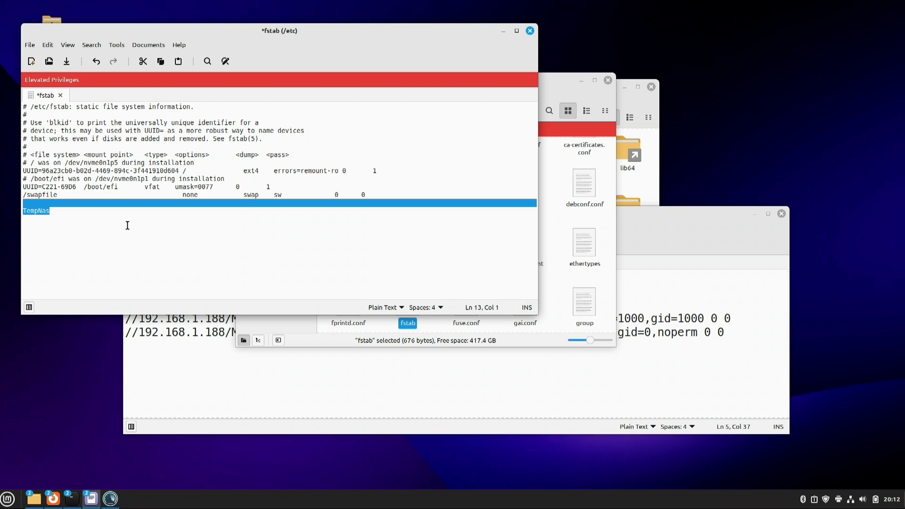
key(BackSpace)
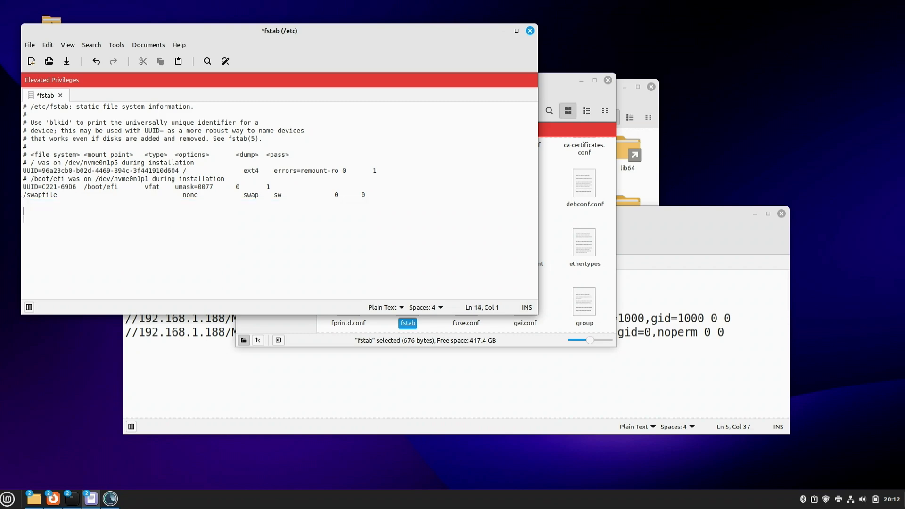
Copy both the HulkNas and TempNas CIFS mount lines from the Untitled Document to the end of fstab
click(555, 428)
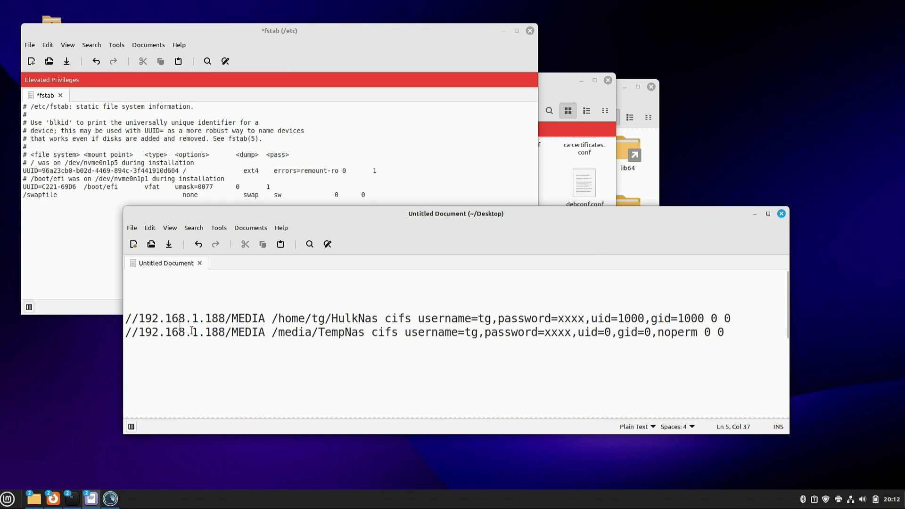
drag(126, 320, 734, 340)
right_click(423, 334)
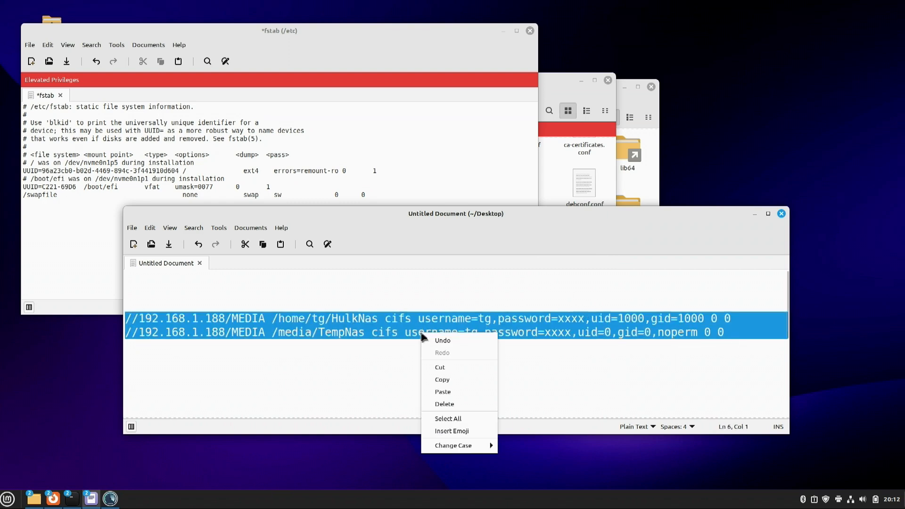
click(437, 381)
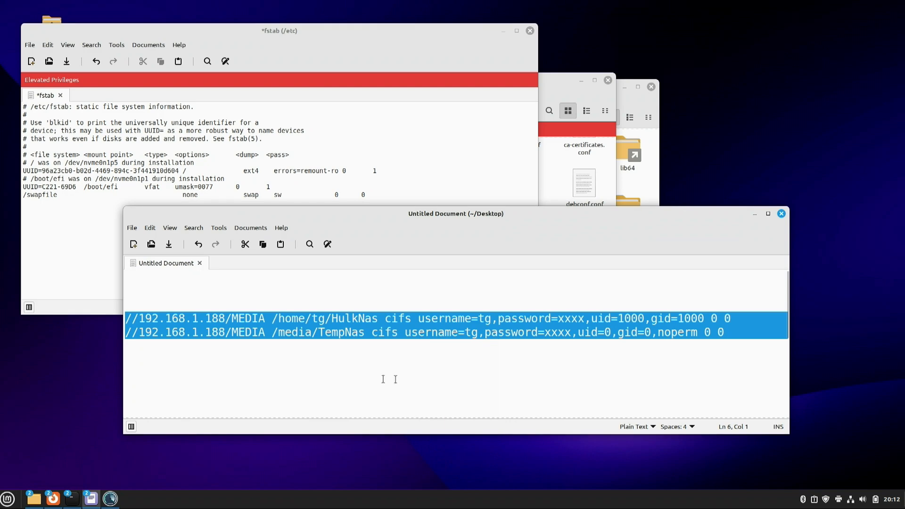
click(70, 228)
key(ctrl+v)
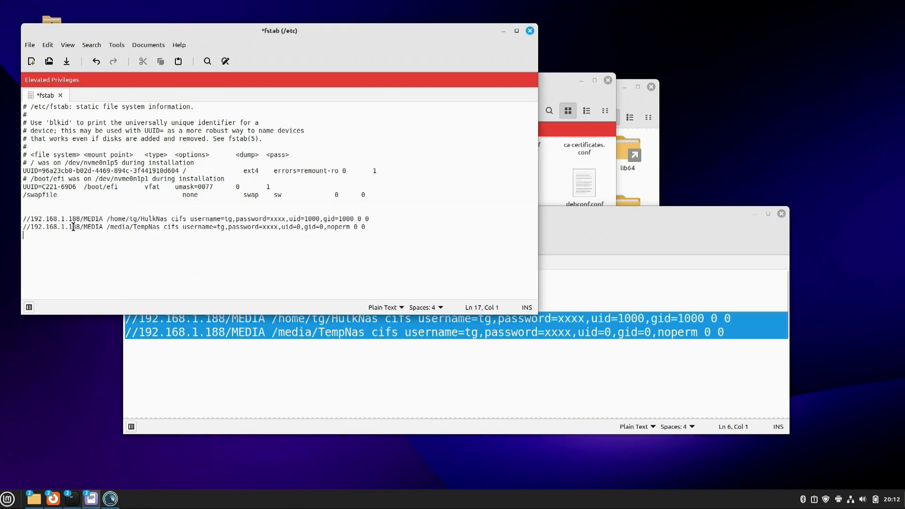
Minimize the Untitled Document, replace the xxxx password placeholders in the fstab mount lines with the share password, and save fstab
drag(230, 31, 402, 45)
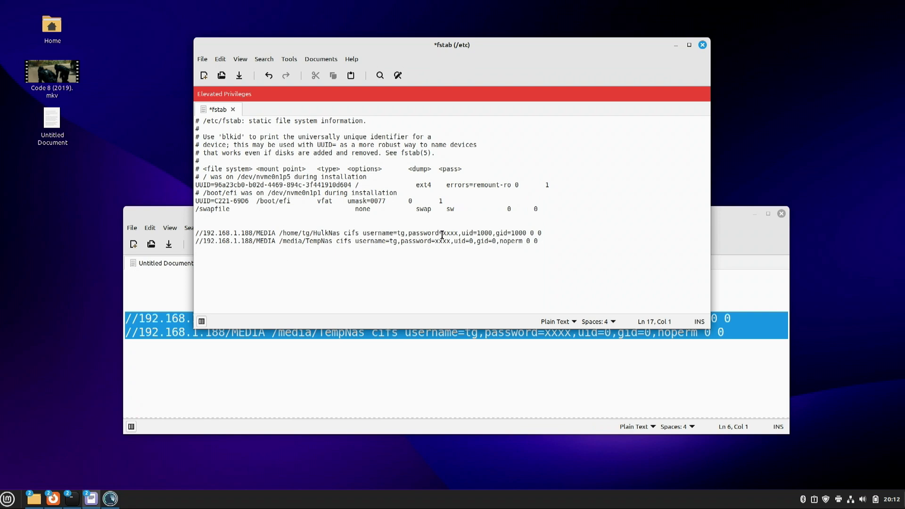
click(754, 214)
double_click(445, 233)
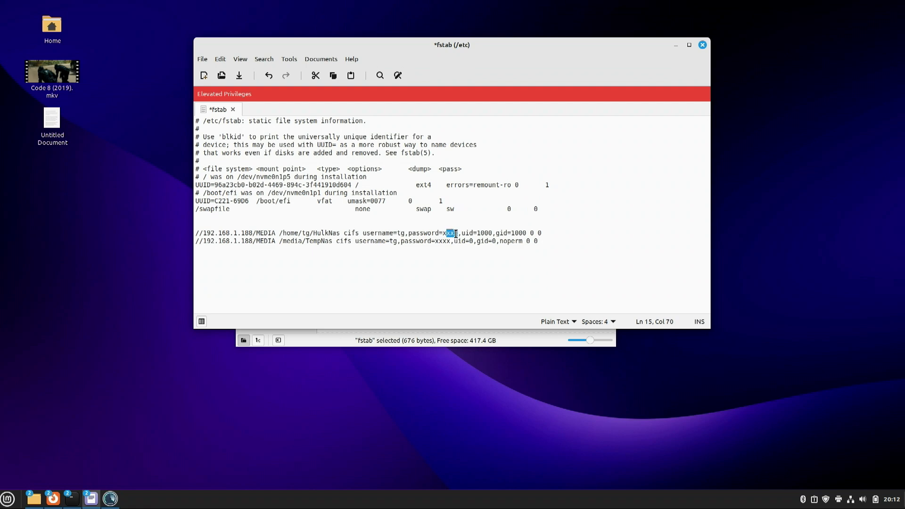
click(444, 234)
drag(444, 234, 458, 234)
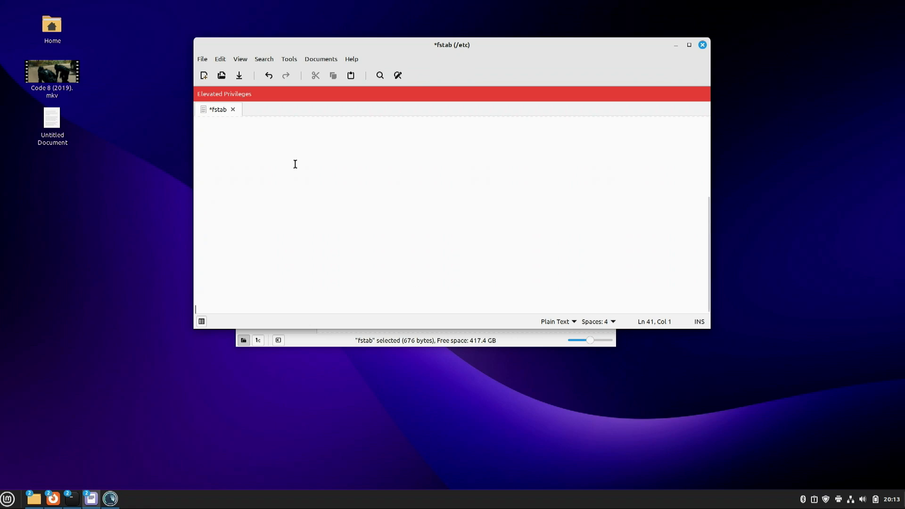
click(238, 77)
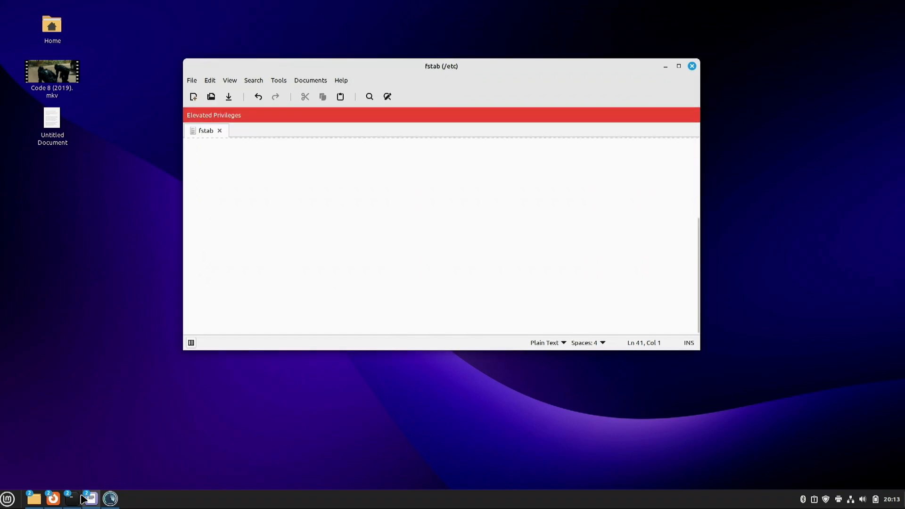
Switch to the terminal in the home directory, move it below the fstab text, and run sudo mount -a
mouse_move(72, 498)
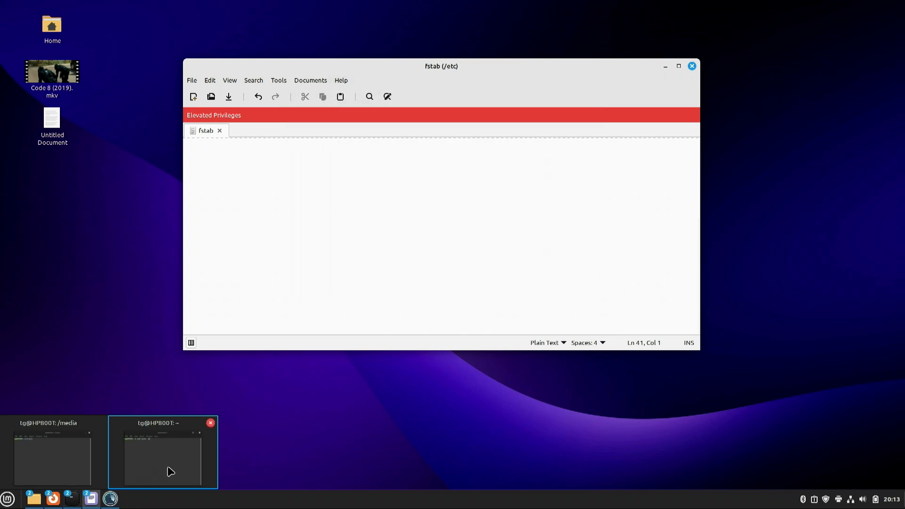
click(168, 471)
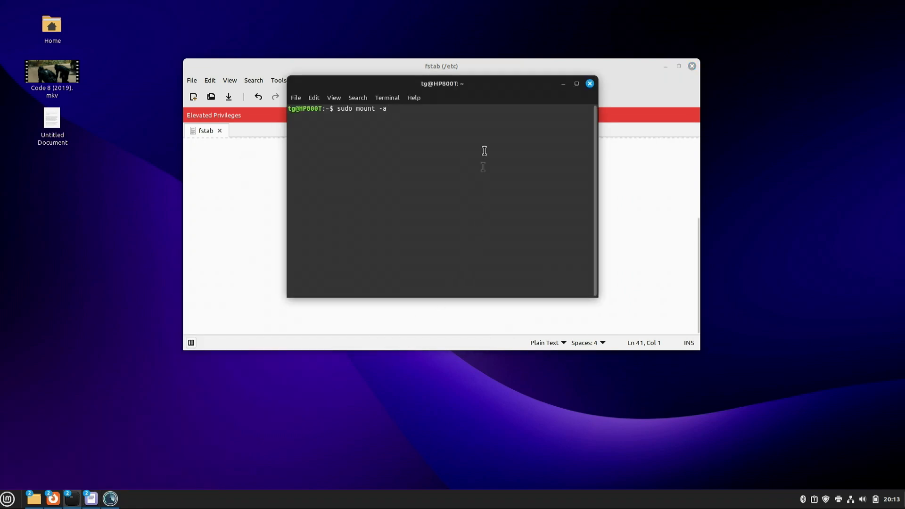
drag(485, 86, 492, 267)
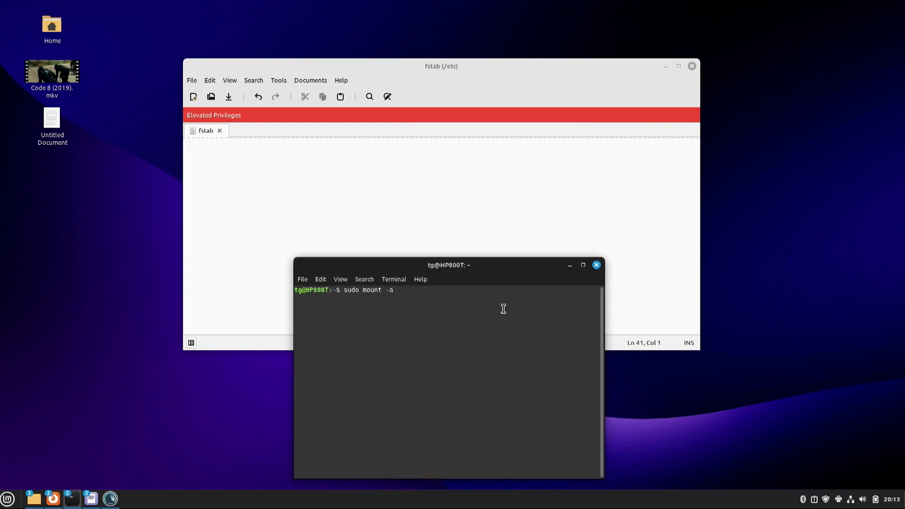
key(Return)
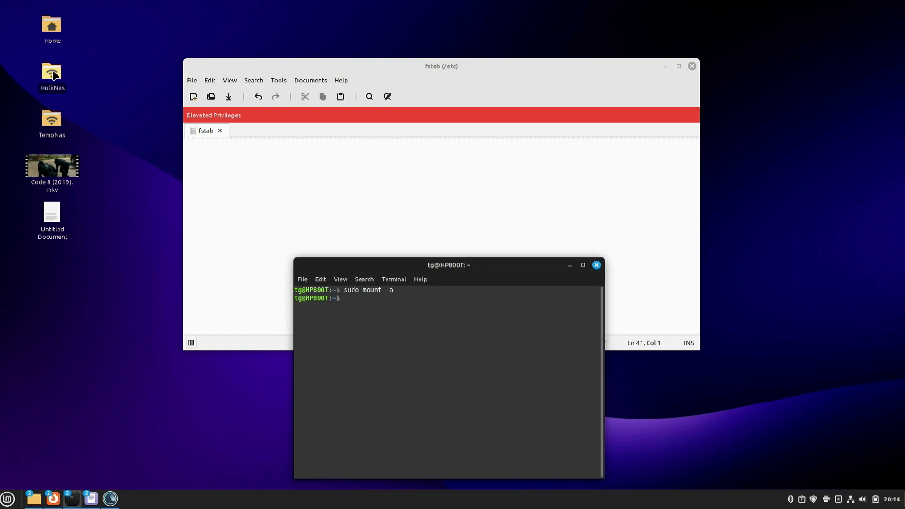
click(51, 117)
click(52, 74)
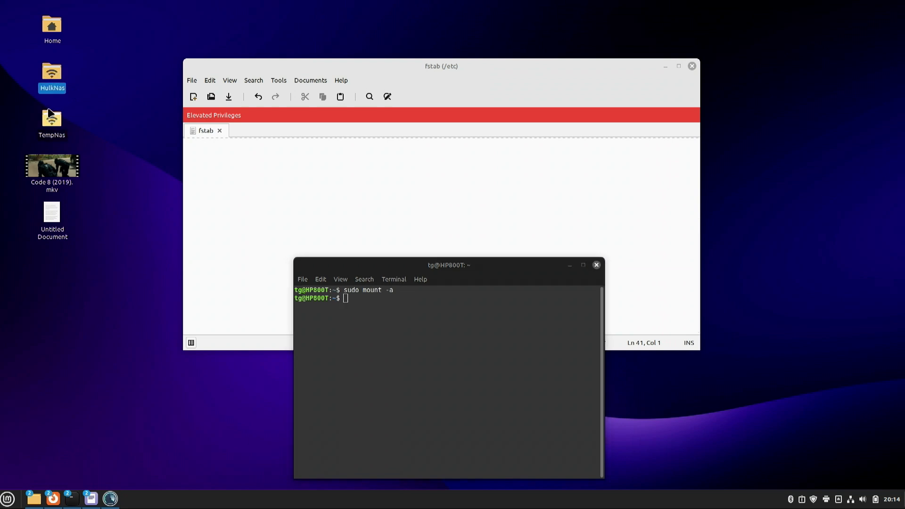
click(50, 117)
click(52, 74)
click(53, 117)
click(102, 104)
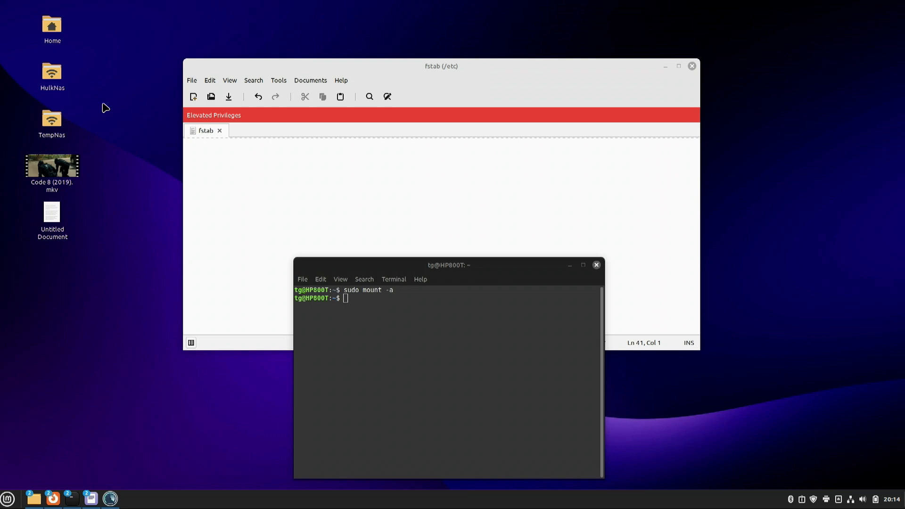
Minimize the terminal and the fstab editor, and close the elevated etc folder window
click(570, 265)
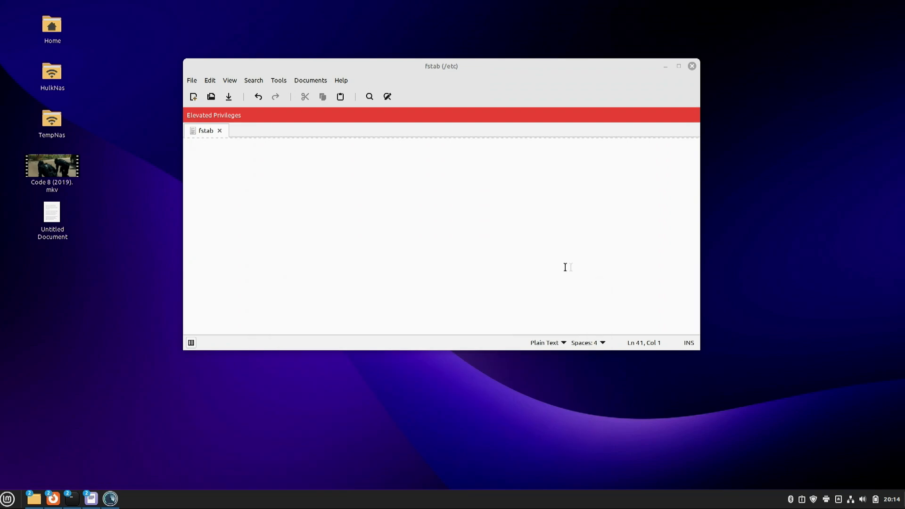
click(664, 66)
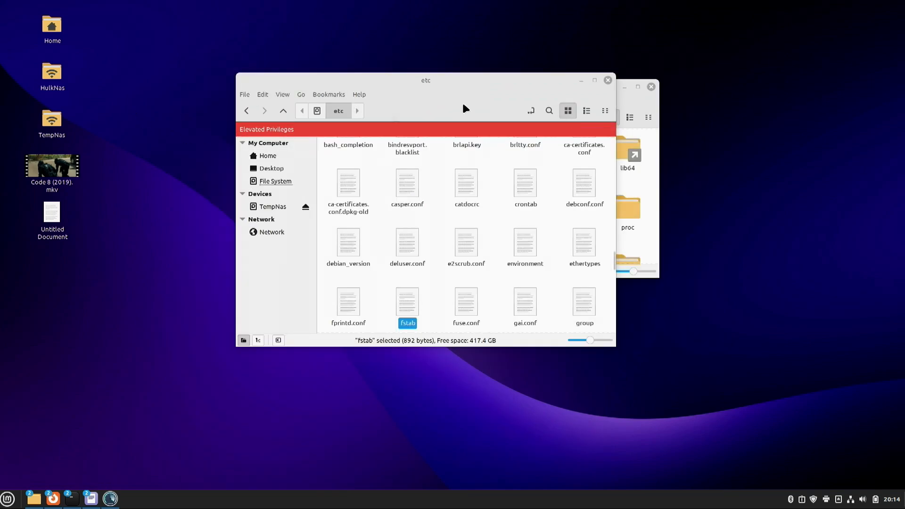
click(608, 80)
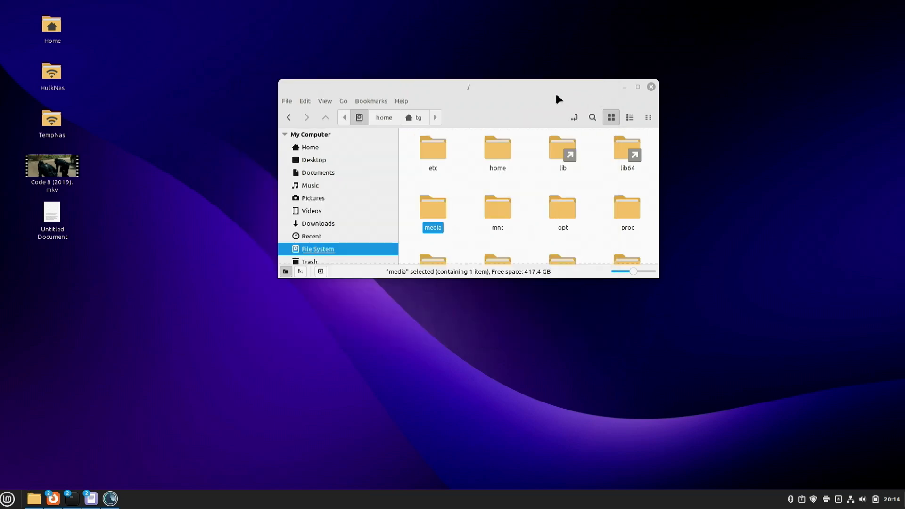
Browse the network to the HulkNas server in the remaining file window and open its media share
click(287, 118)
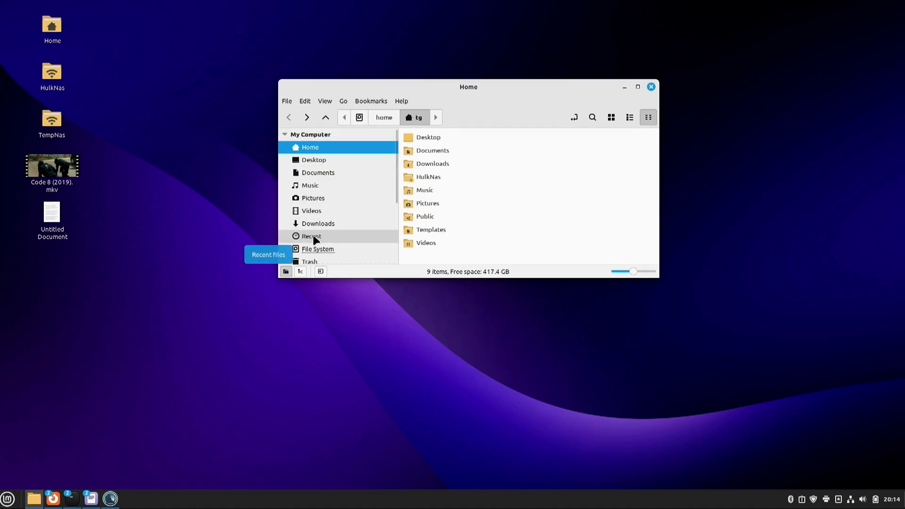
scroll(314, 241, down, 5)
click(313, 258)
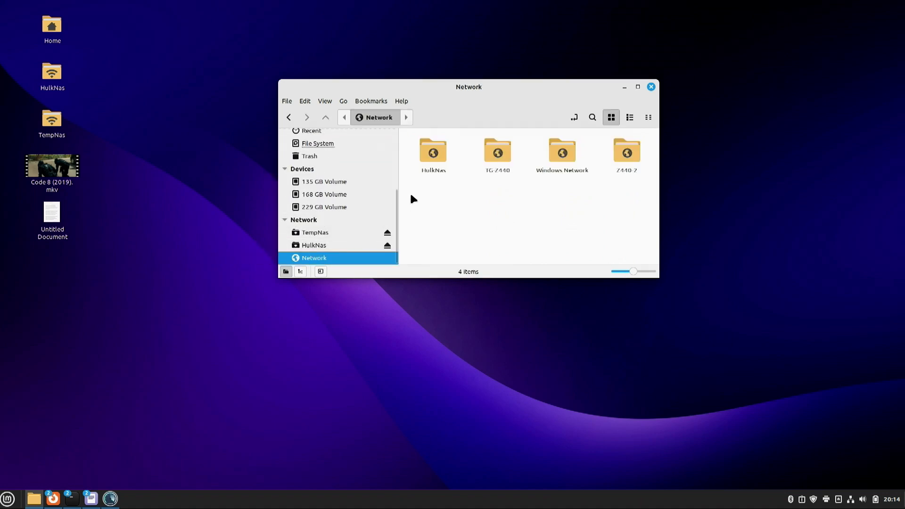
double_click(436, 157)
double_click(436, 157)
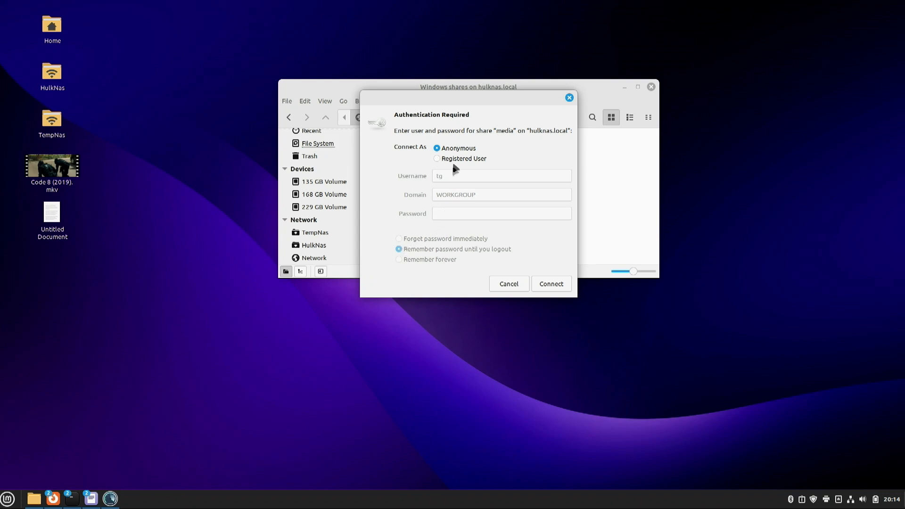
Connect to the media share as a registered user in the WORKGROUP domain by entering the account password
click(454, 160)
click(443, 213)
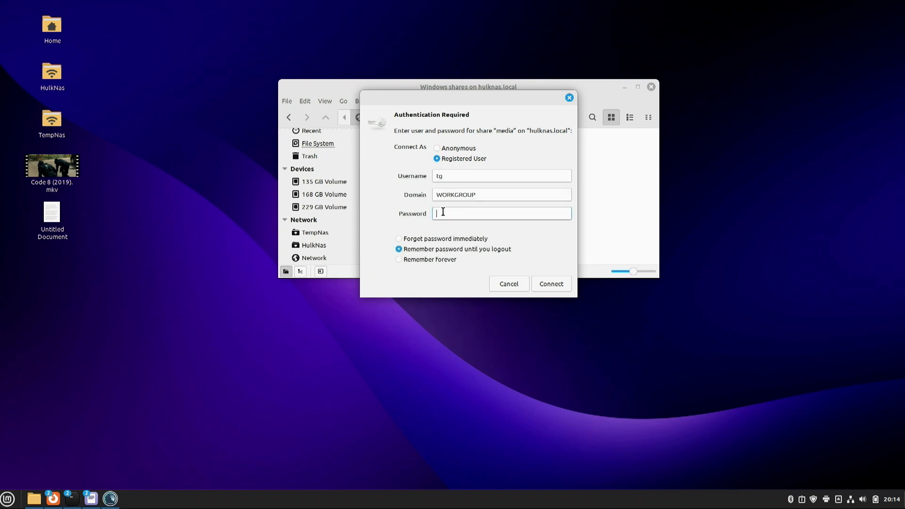
text(•••••)
key(Return)
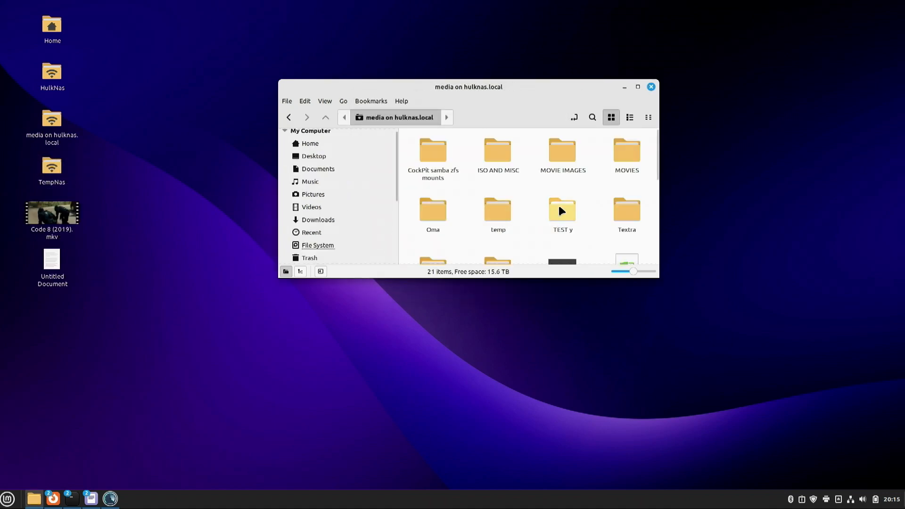
Open the TEST y folder of the media share and the TEST y folder of the TempNas mount in separate windows
double_click(561, 210)
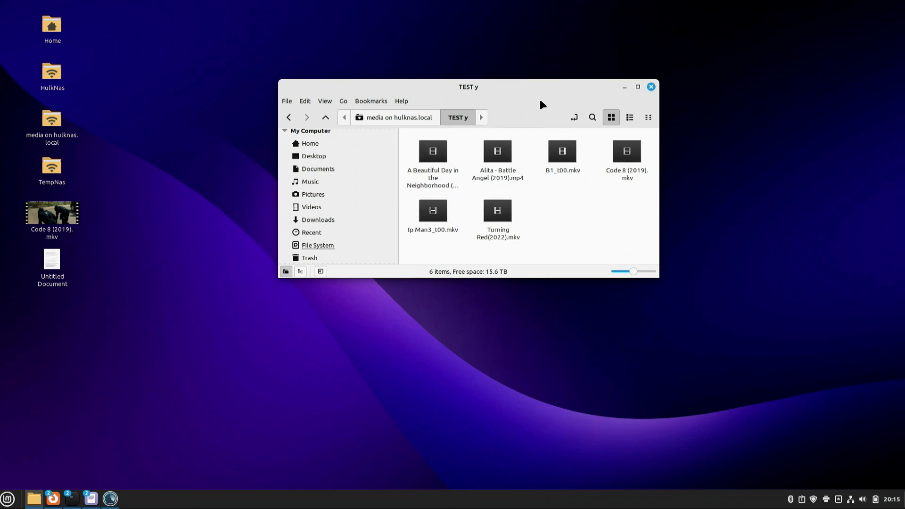
drag(523, 86, 465, 57)
double_click(50, 66)
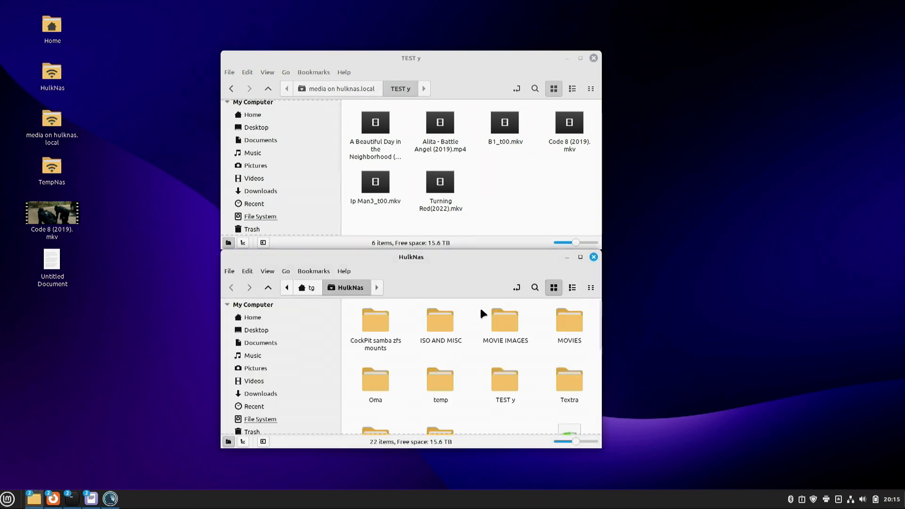
click(593, 257)
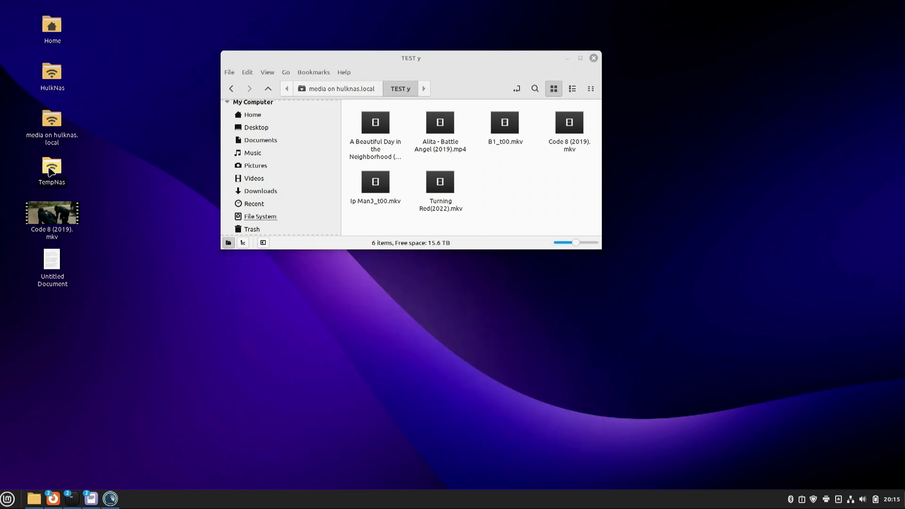
double_click(50, 169)
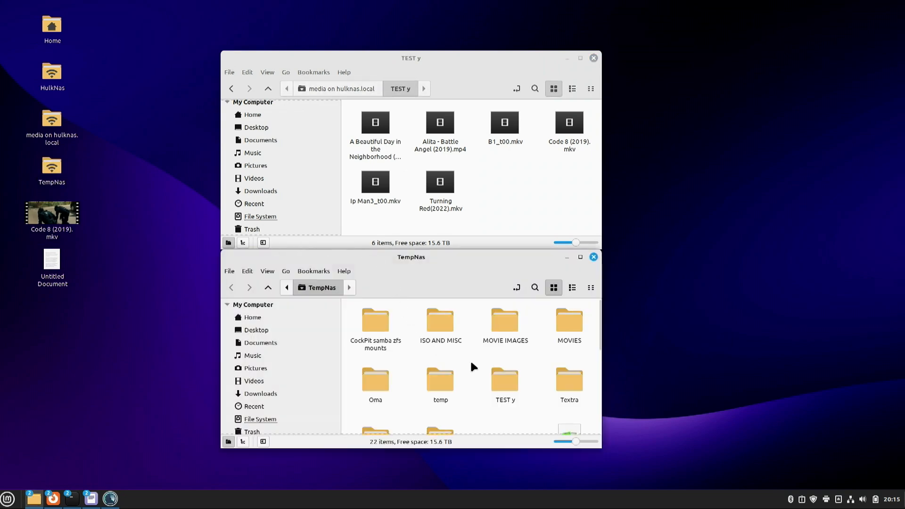
double_click(503, 384)
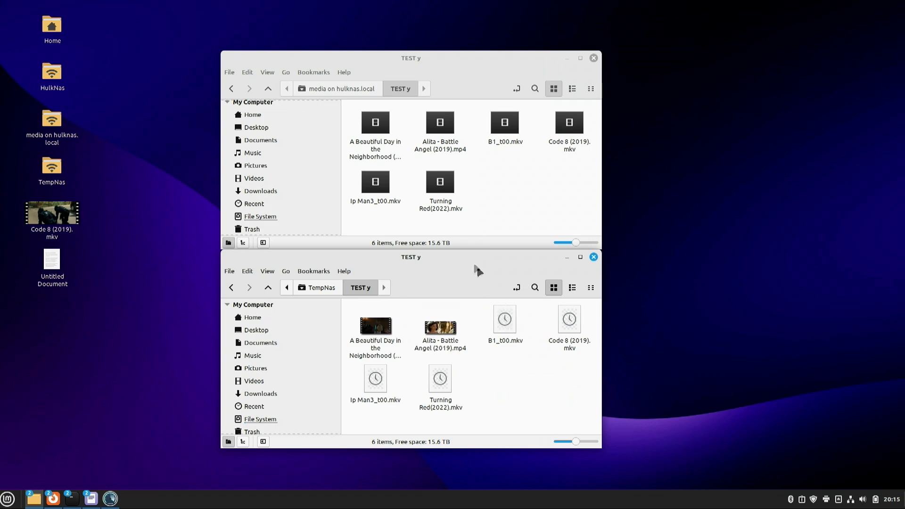
Arrange the media share and TempNas TEST y windows side by side, higher up on the desktop
drag(466, 255, 848, 57)
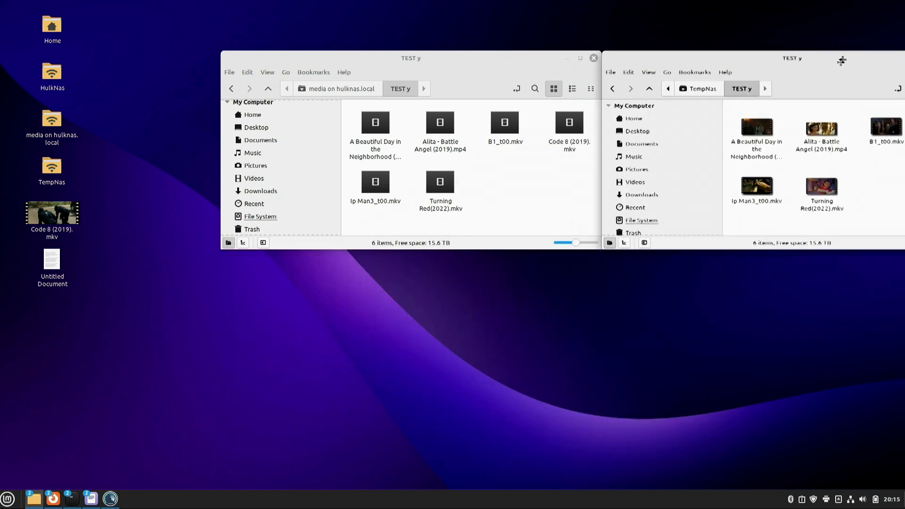
drag(445, 58, 336, 16)
drag(732, 62, 633, 23)
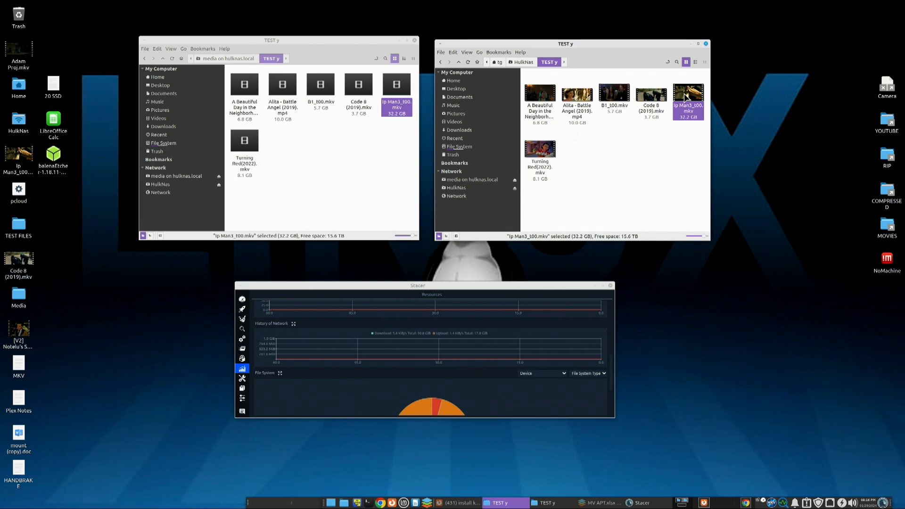
Permanently delete Ip Man3_t00.mkv from the HulkNas mount's TEST y folder and copy the file there from the desktop
click(632, 156)
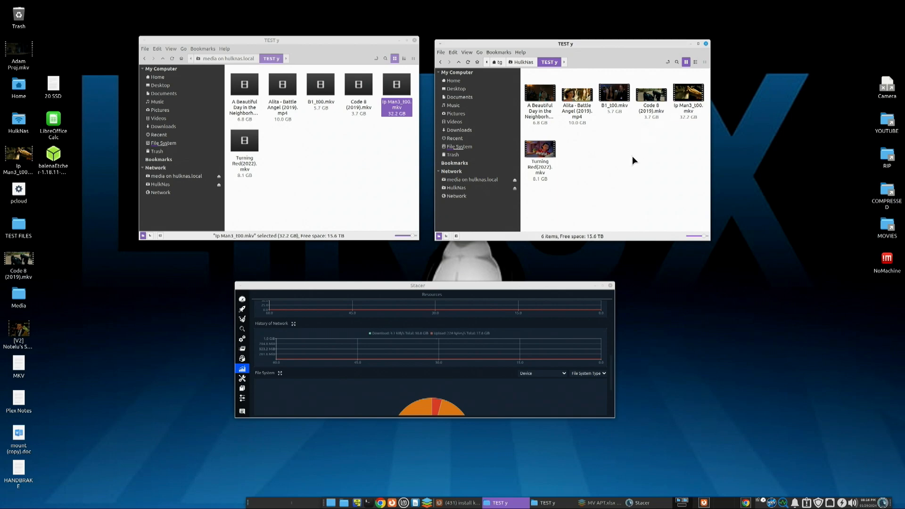
right_click(688, 98)
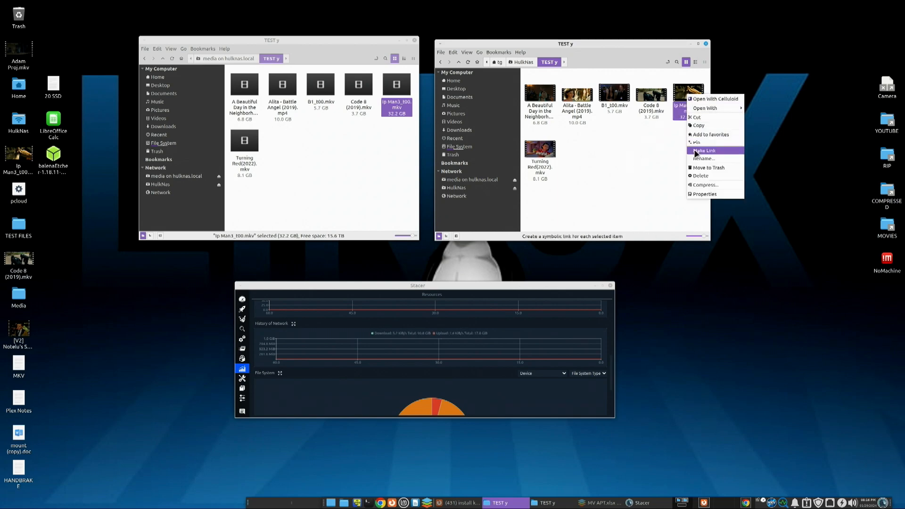
click(698, 175)
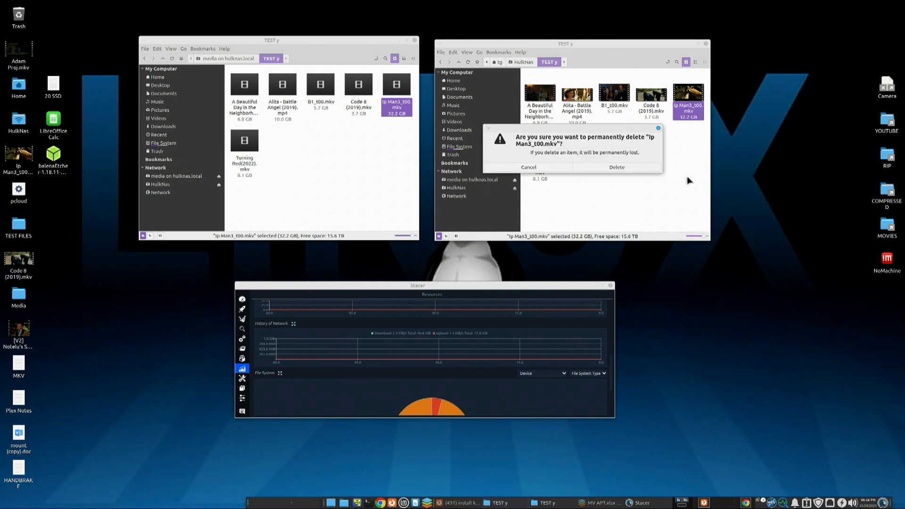
click(619, 167)
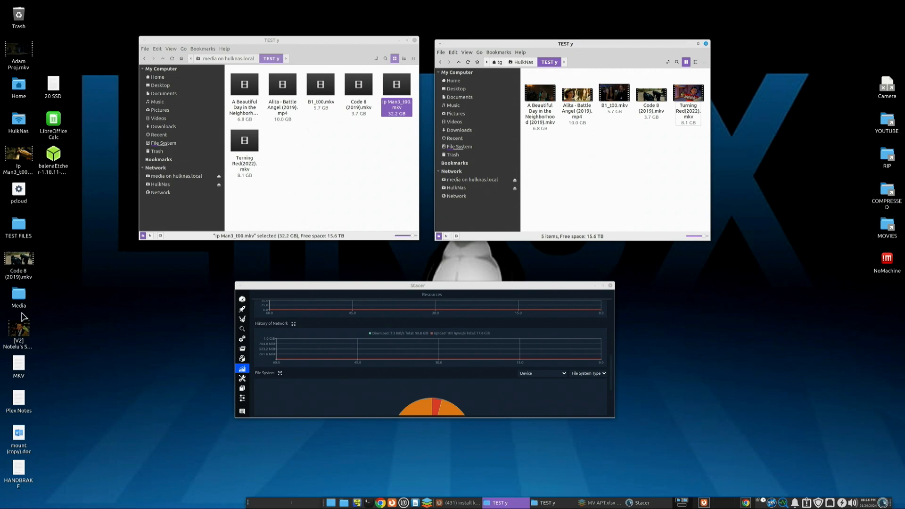
drag(21, 156, 545, 157)
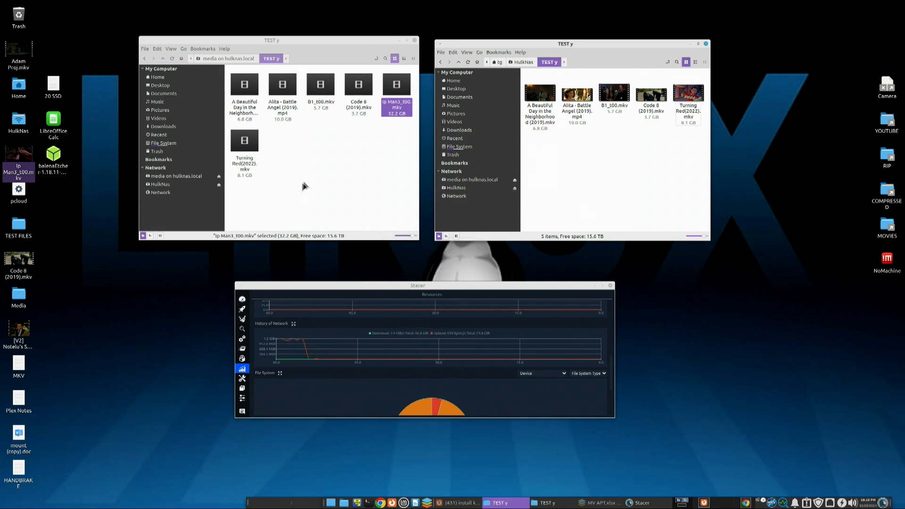
Refresh the media share's TEST y folder and test the transfer speed by copying Ip Man3_t00.mkv from the desktop, stopping the copy partway
click(172, 58)
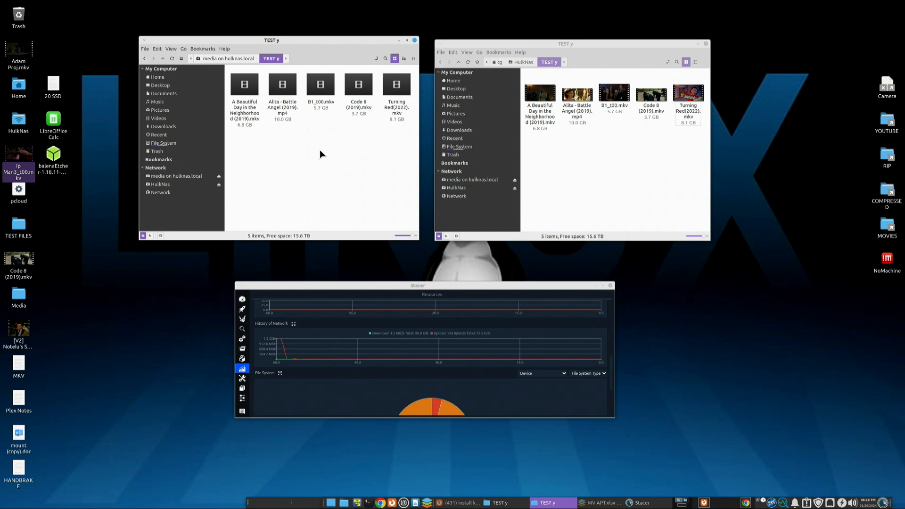
drag(21, 158, 270, 169)
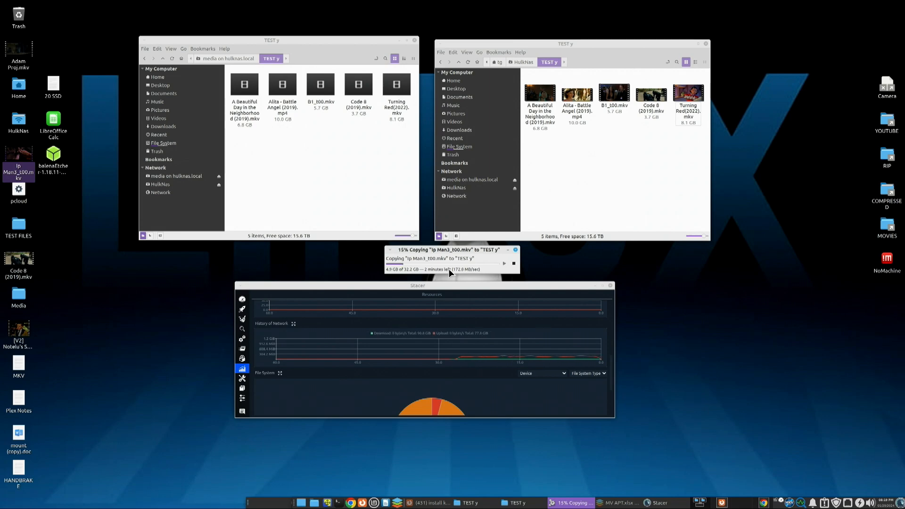
click(513, 264)
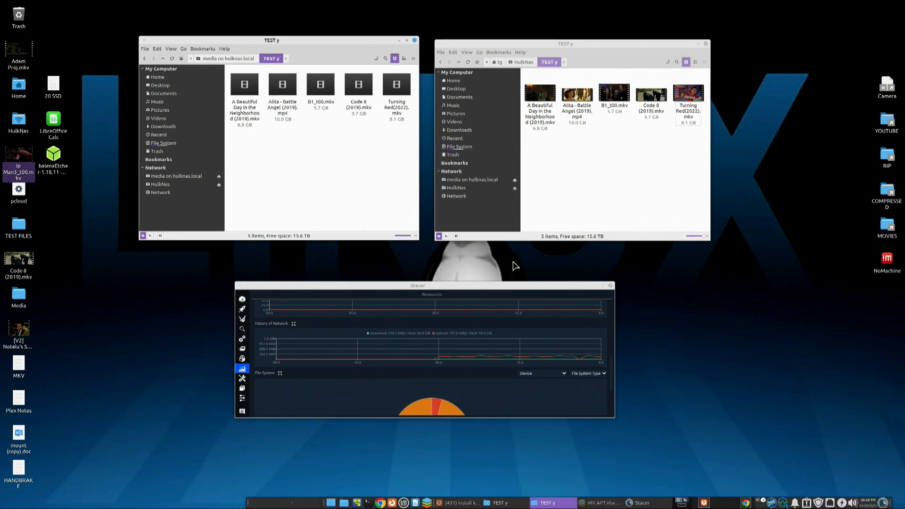